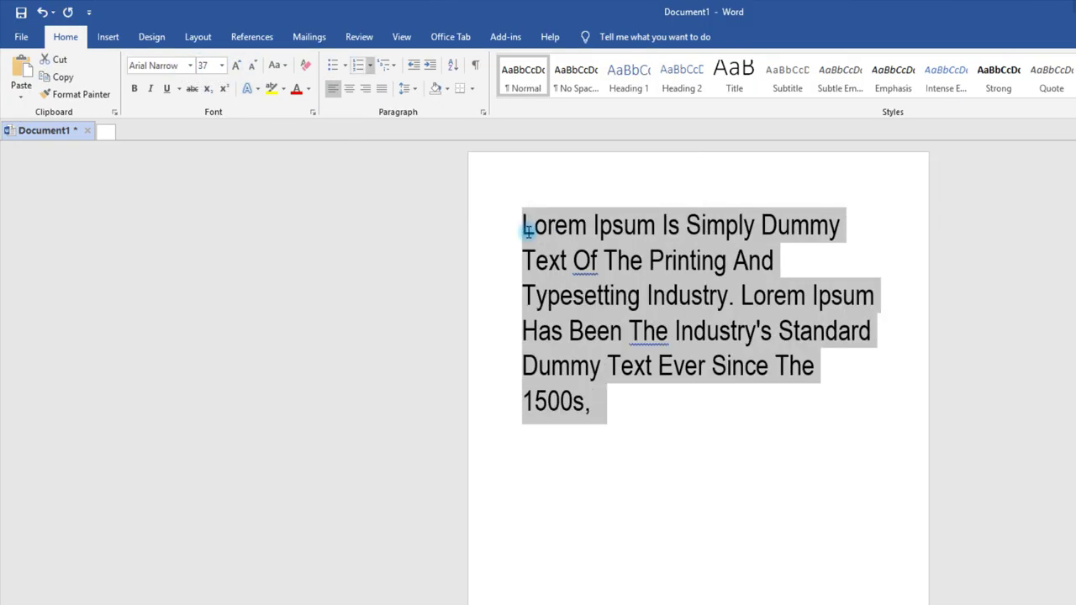
Step: Launch Microsoft Word from its desktop shortcut to reach the start screen
click(277, 64)
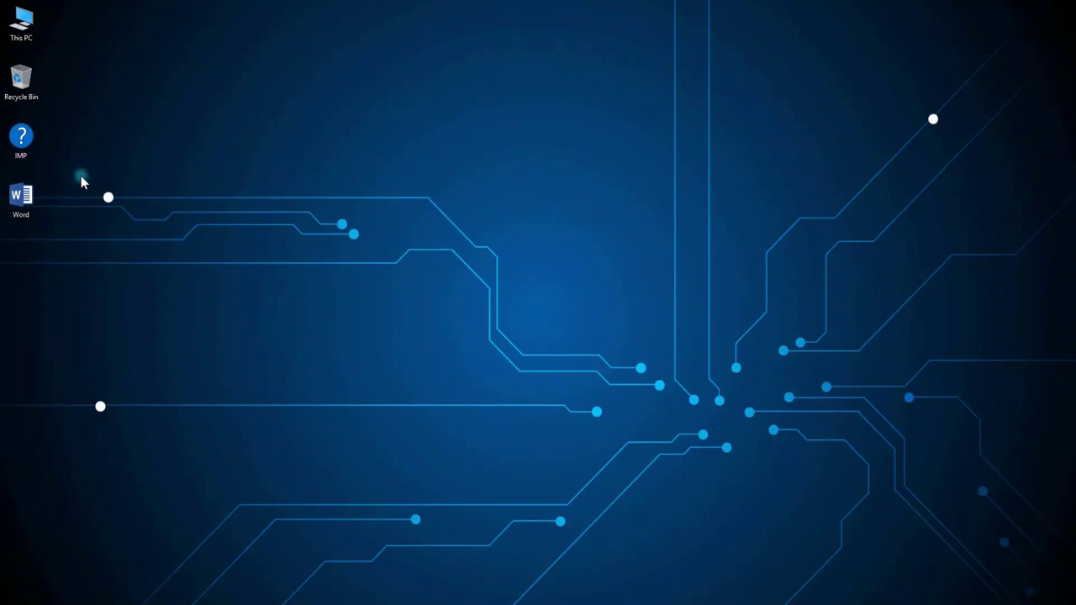
double_click(21, 198)
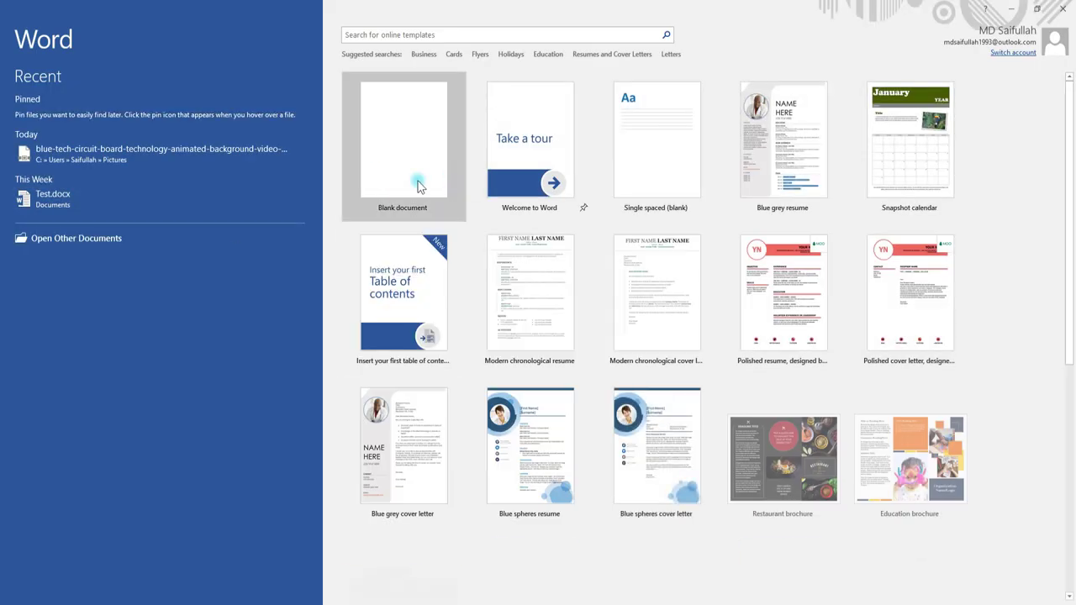
Step: Create a blank document, paste the Lorem Ipsum paragraph, and select all its text
click(441, 185)
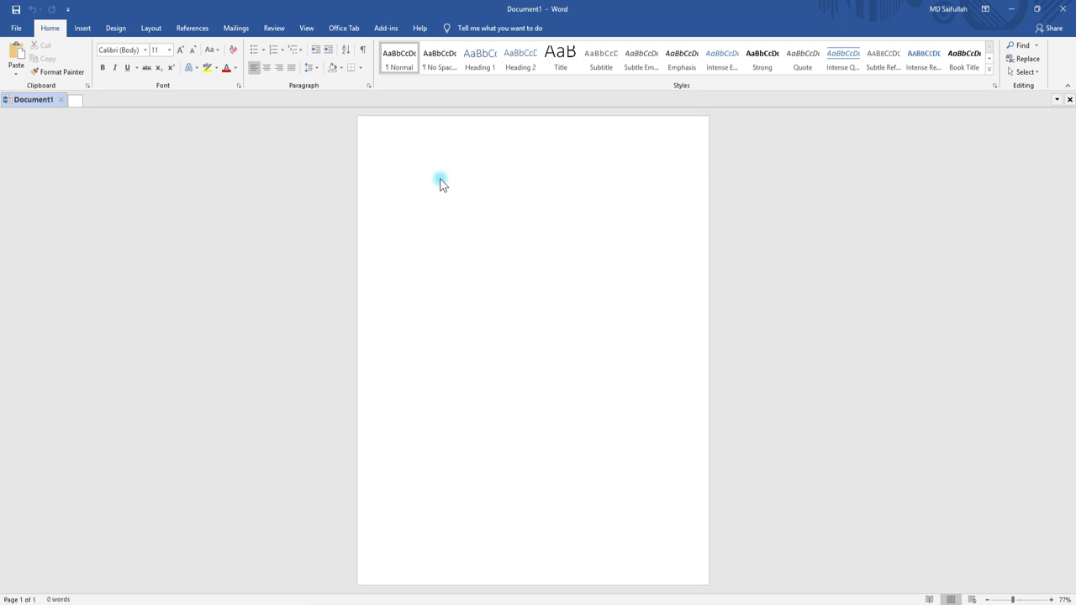
text(Lorem Ipsum Is Simply Dummy Text Of The Printing And Typesetting Industry. Lorem Ipsum Has Been The Industry's Standard Dummy Text Ever Since The 1500s,)
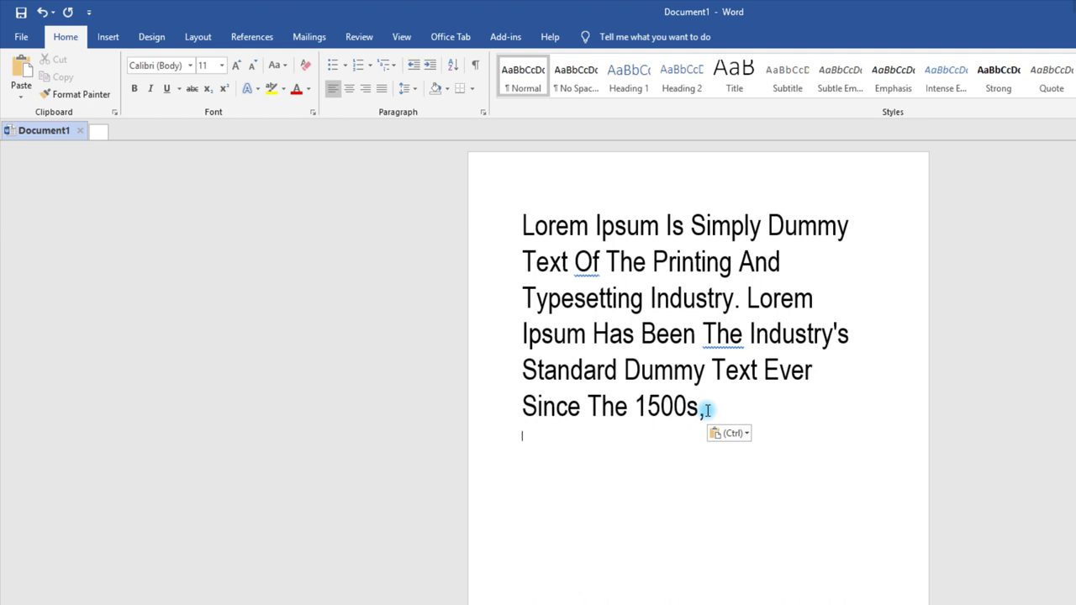
drag(708, 410, 532, 224)
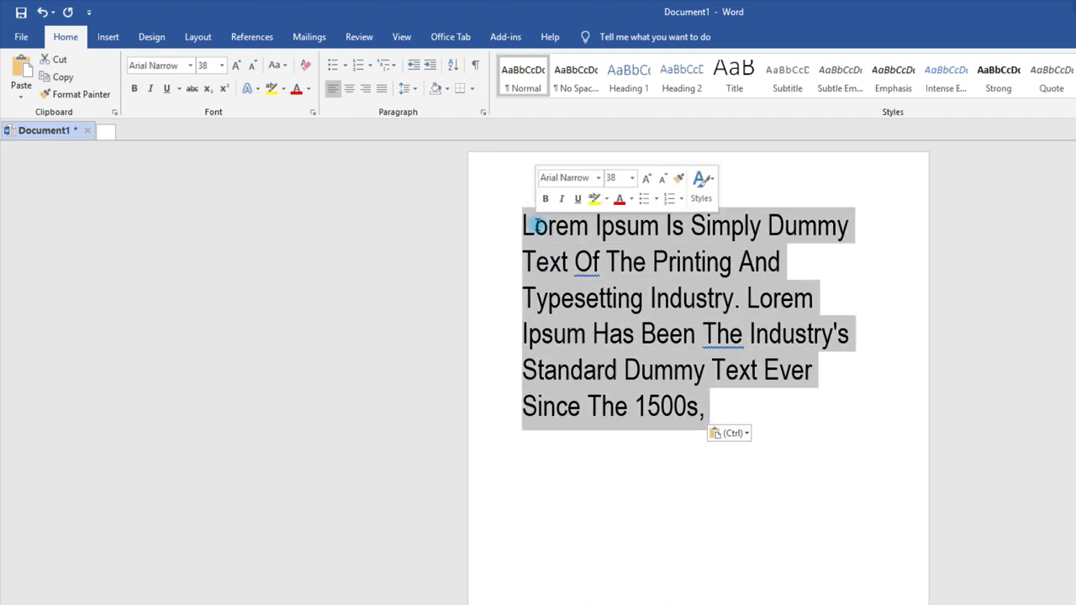
click(736, 412)
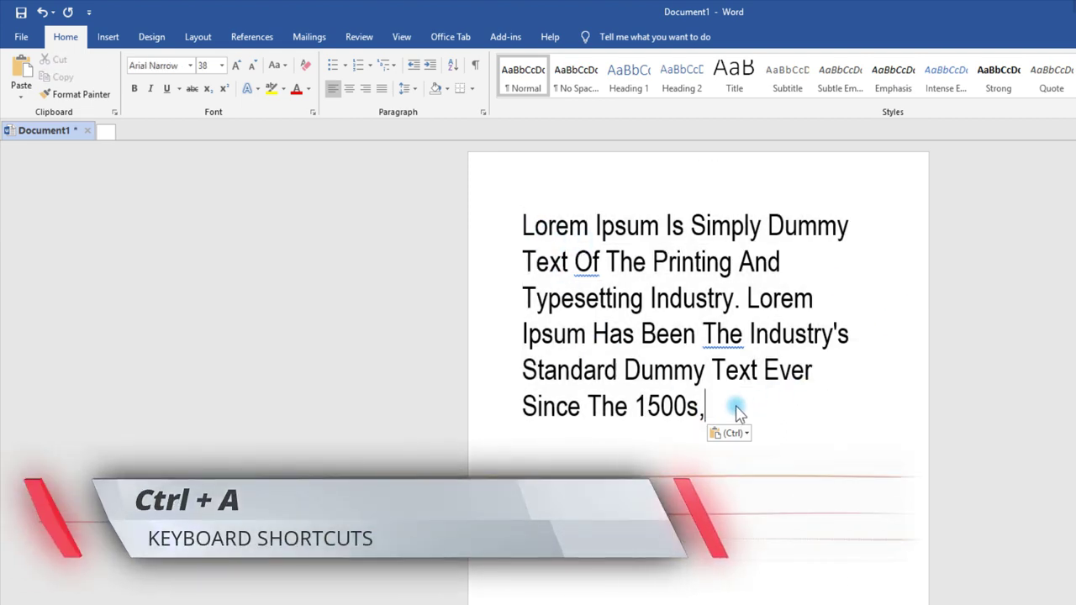
key(ctrl+a)
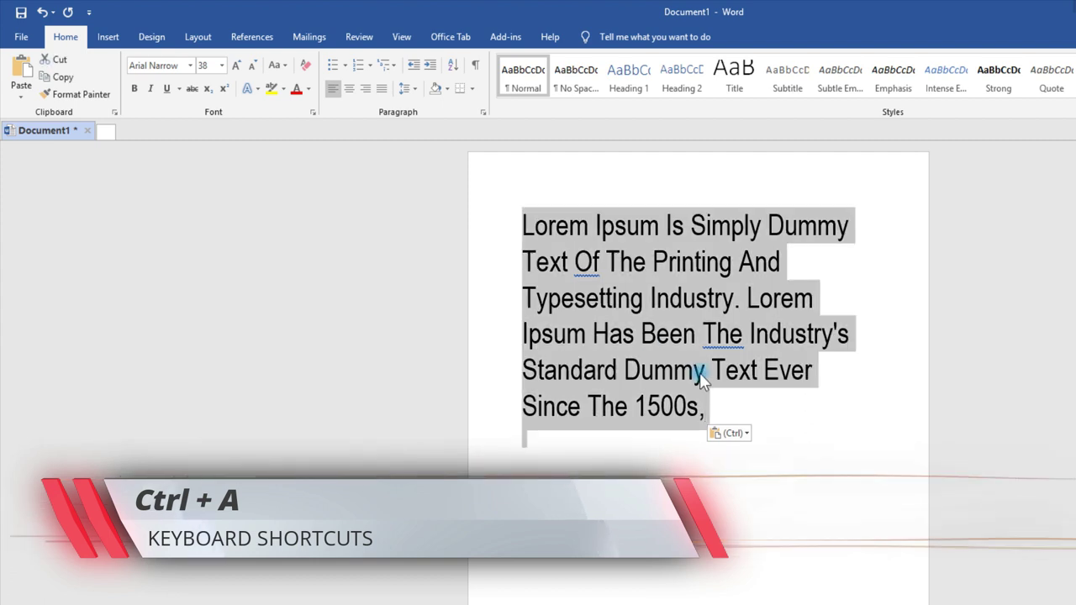
click(190, 66)
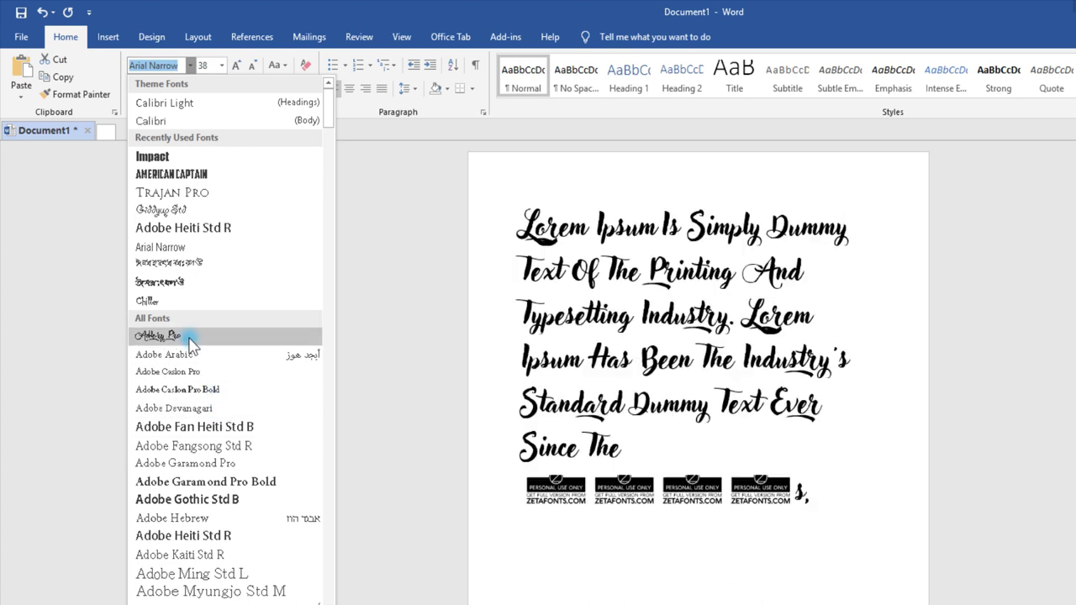
click(235, 502)
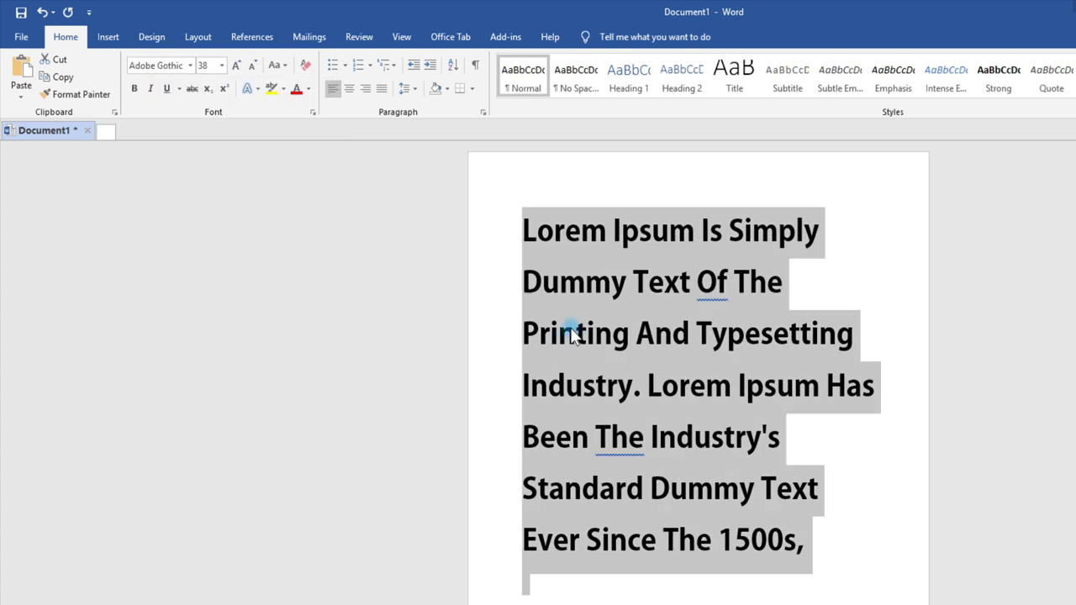
click(179, 66)
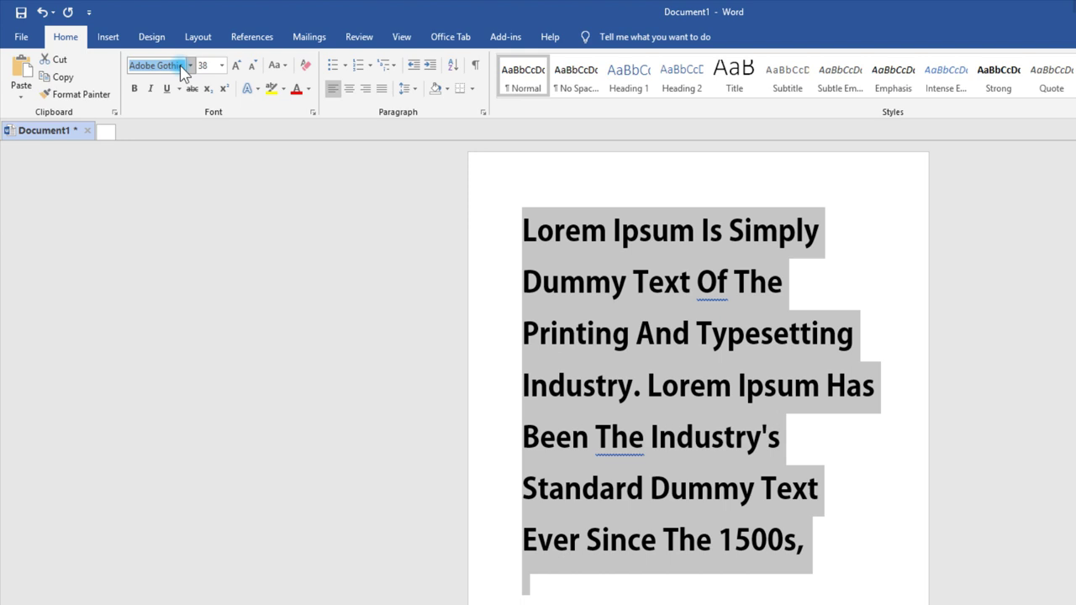
click(706, 407)
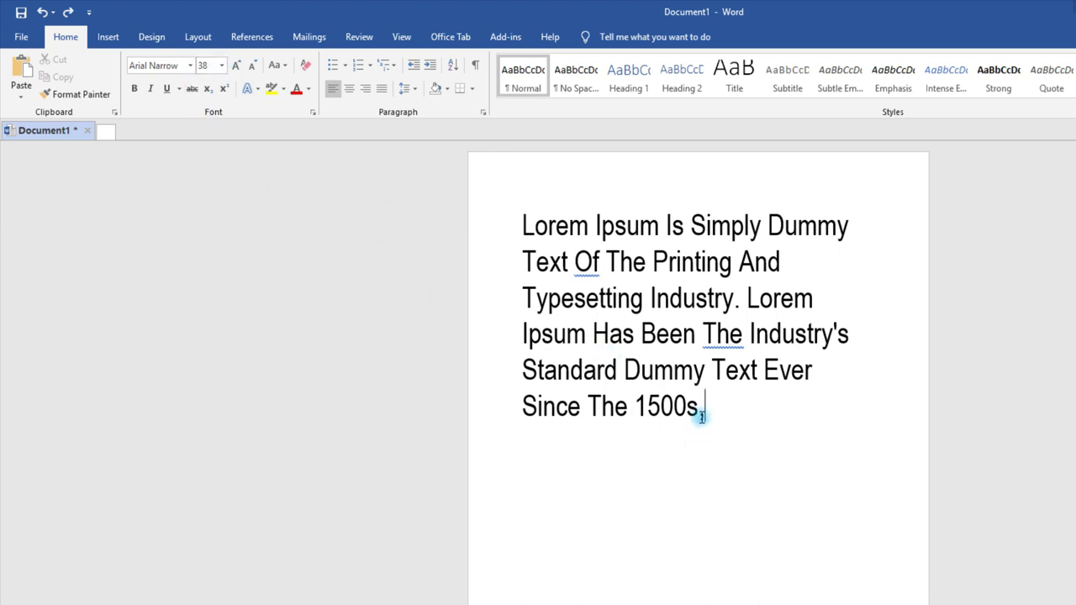
Step: Select the whole Lorem Ipsum paragraph and set its font size to 40
drag(704, 408, 531, 404)
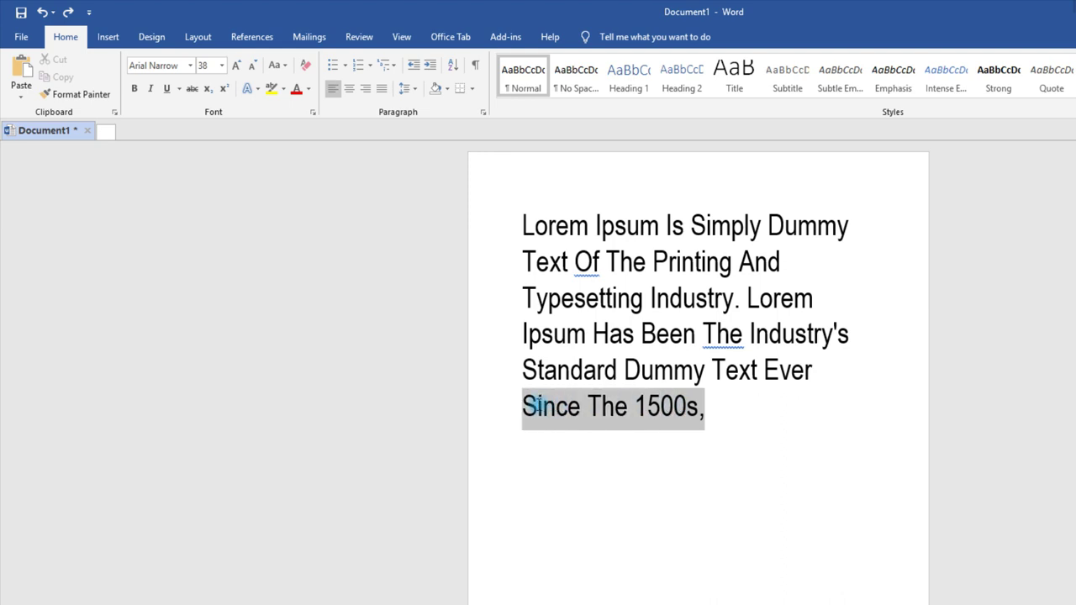
drag(531, 403, 523, 407)
click(221, 65)
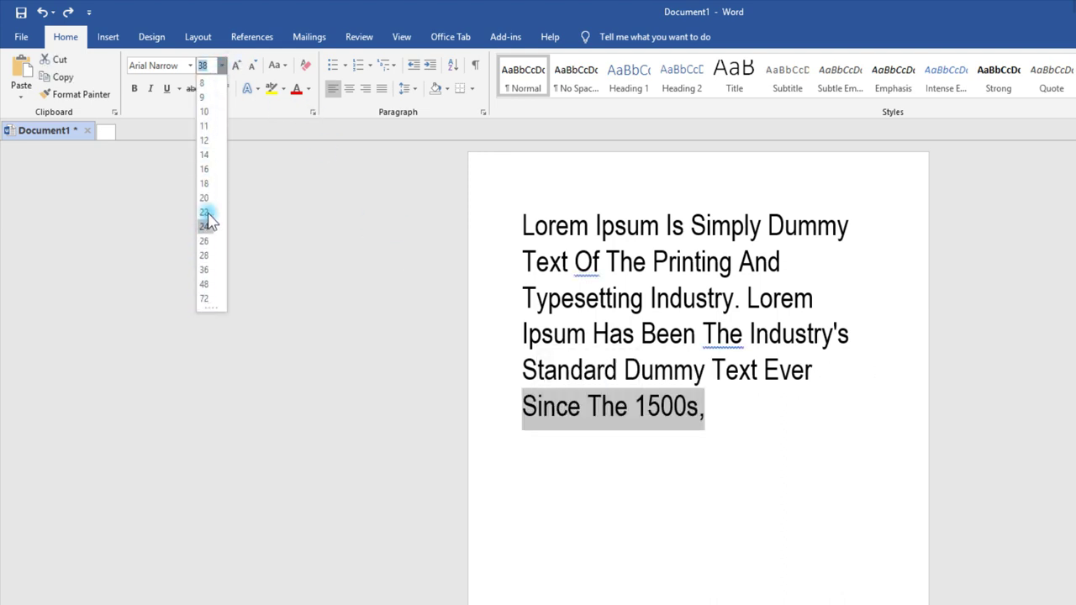
click(721, 416)
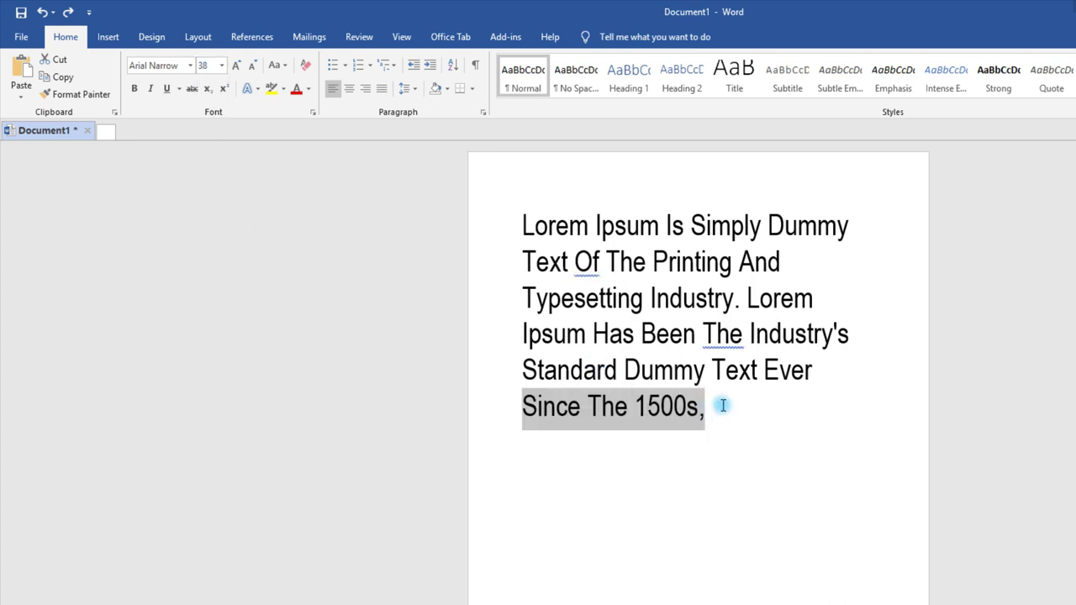
drag(706, 406, 535, 232)
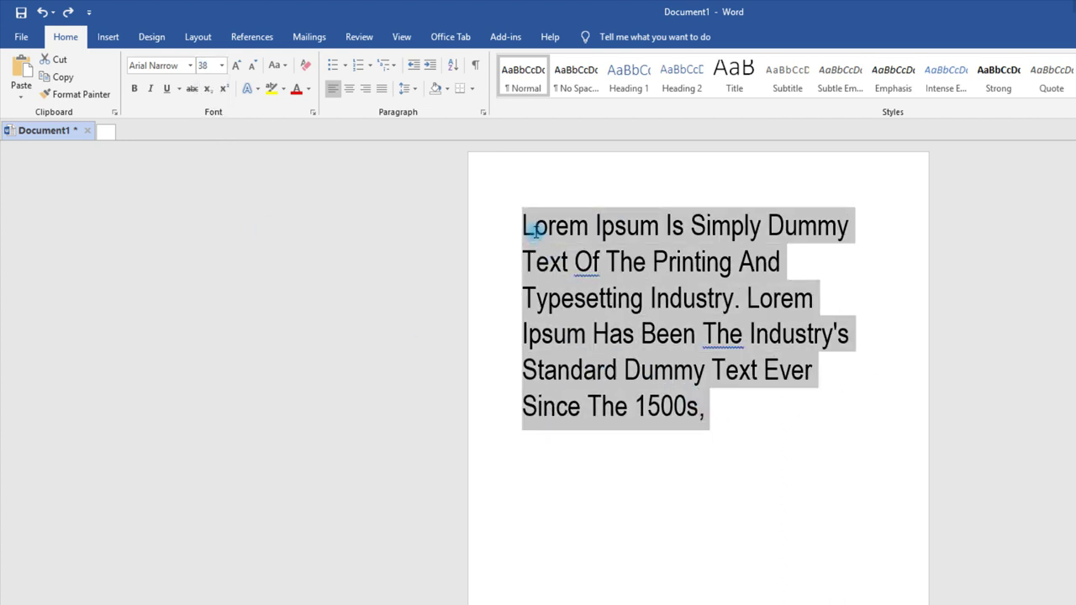
click(222, 65)
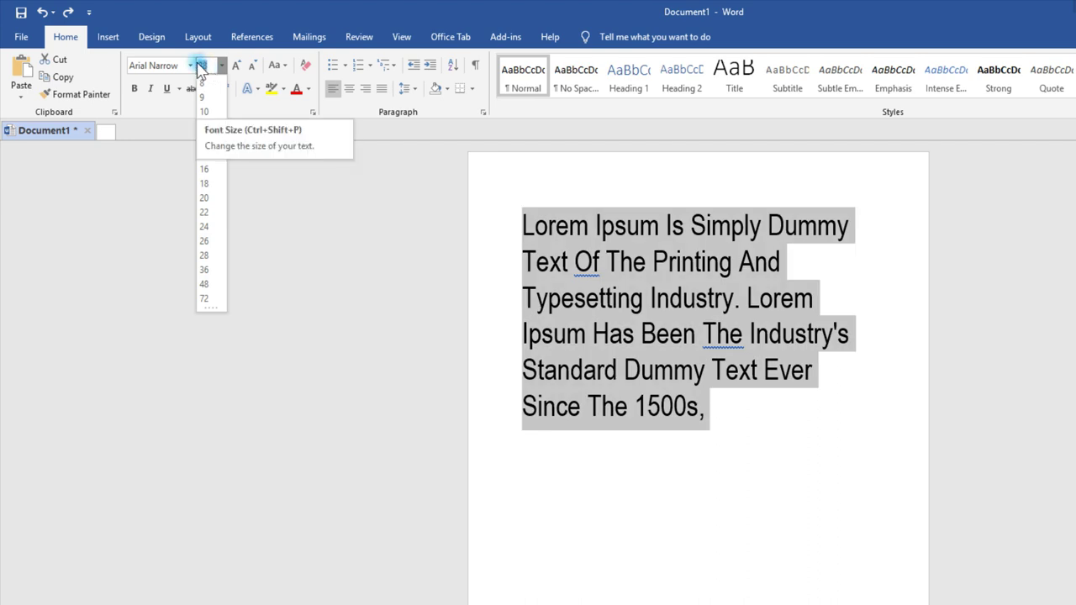
text(40)
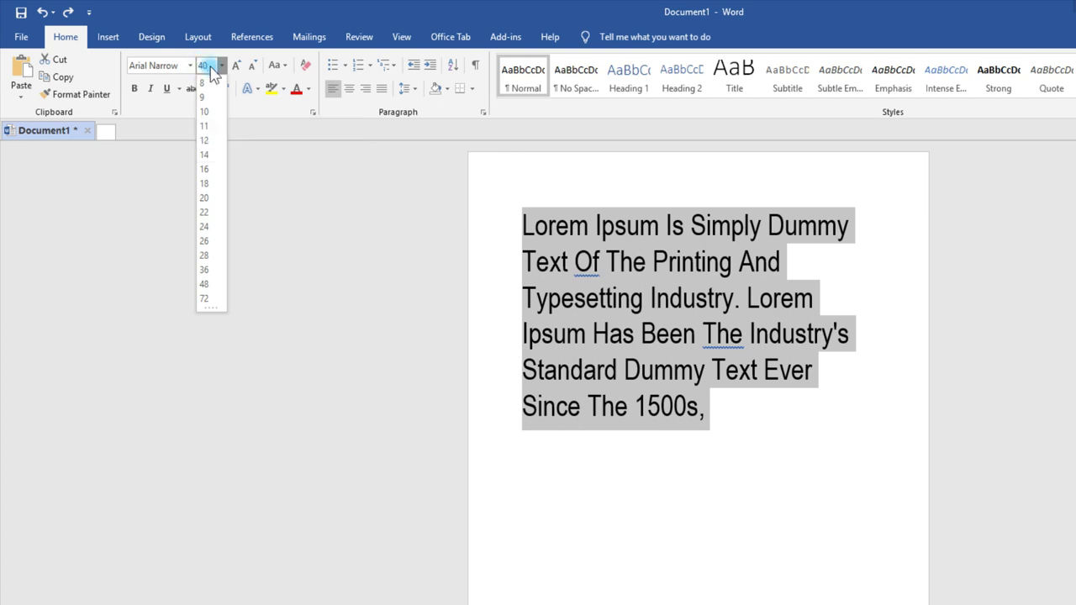
key(Return)
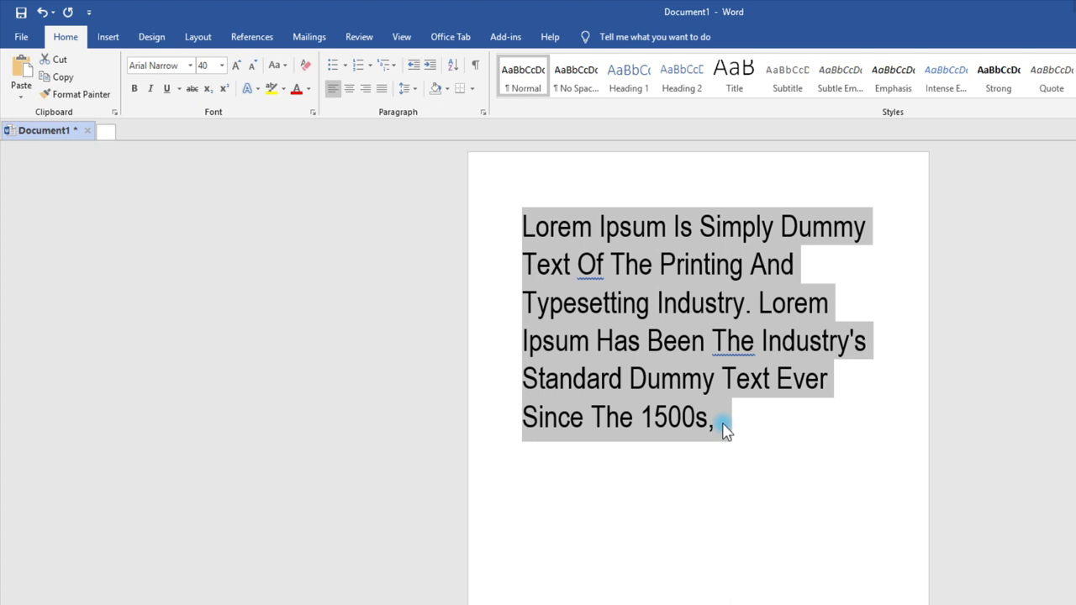
Step: Grow the text two steps, shrink it three, then nudge it with Ctrl+[ and Ctrl+] to 37 pt
click(240, 68)
click(239, 67)
click(240, 67)
click(240, 67)
click(239, 68)
click(240, 68)
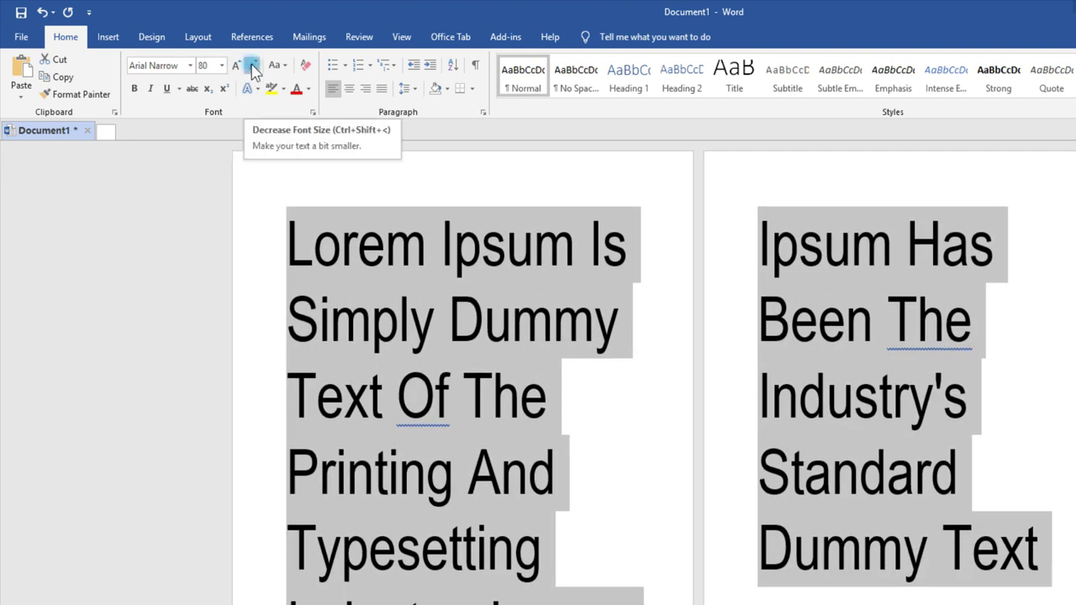
click(252, 67)
click(252, 67)
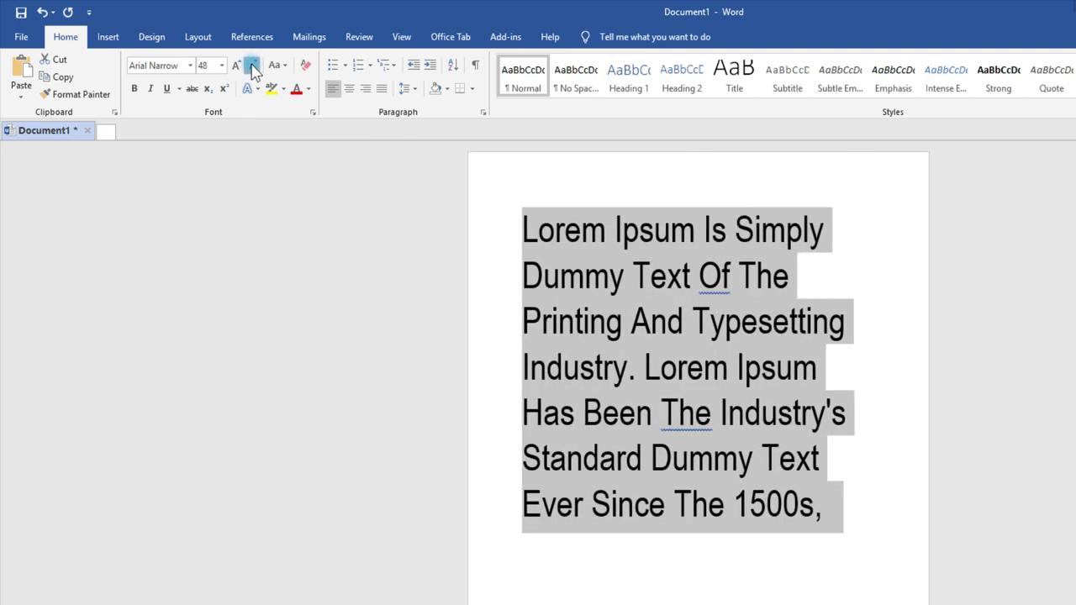
click(252, 67)
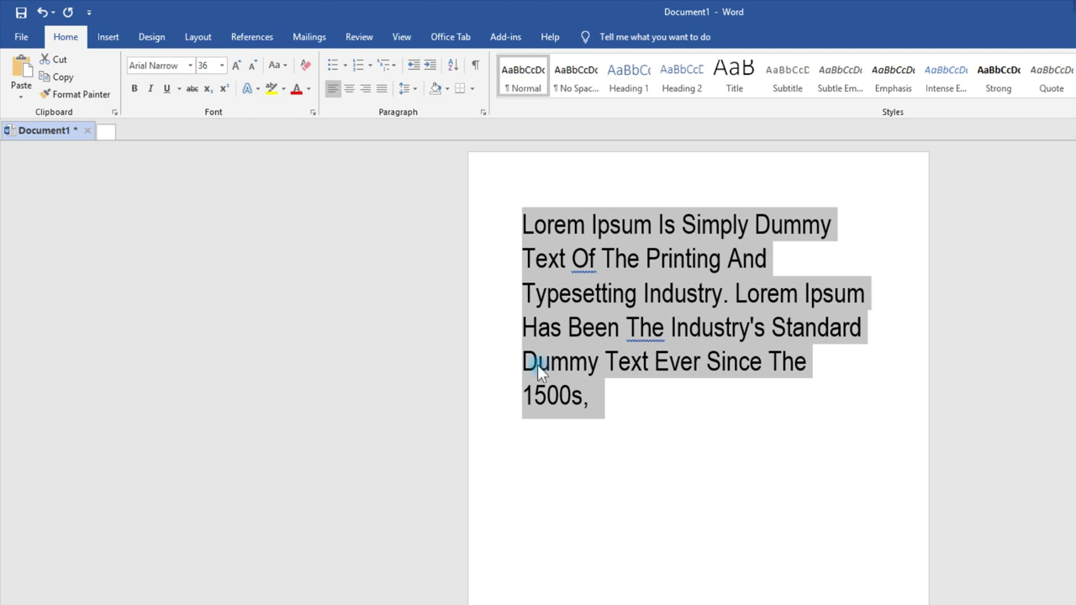
drag(590, 395, 527, 229)
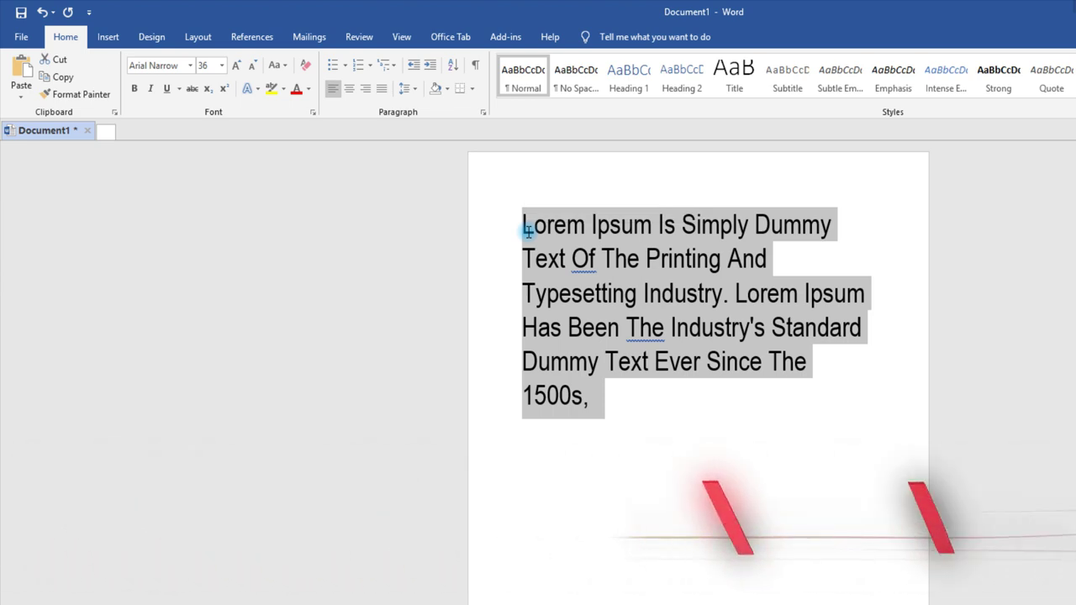
key(ctrl+bracketleft)
key(ctrl+bracketleft)
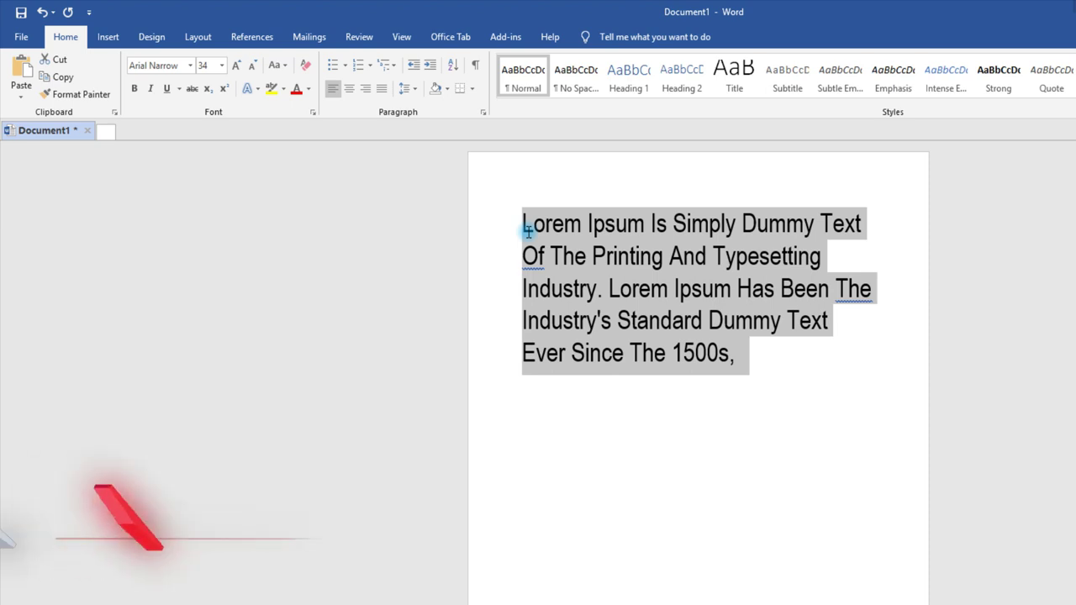
key(ctrl+bracketright)
key(ctrl+bracketright)
key(ctrl+bracketright)
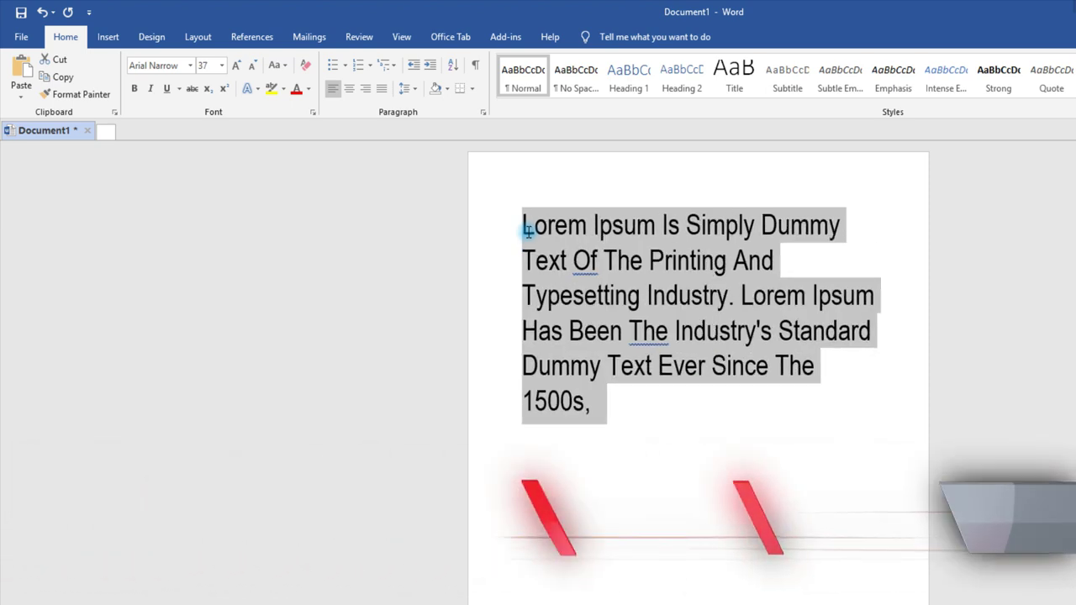
click(286, 66)
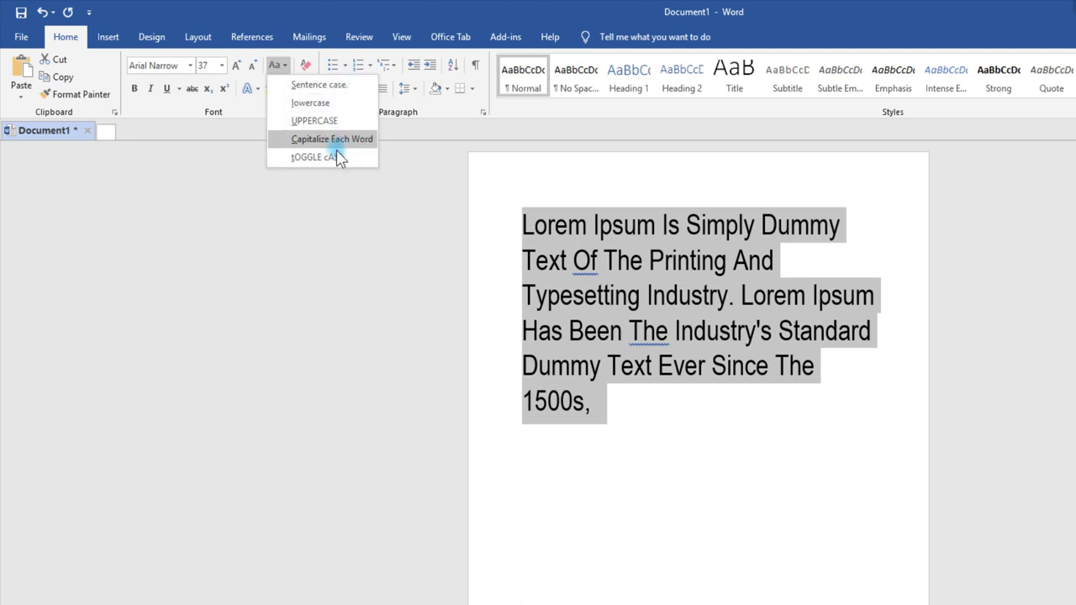
click(277, 66)
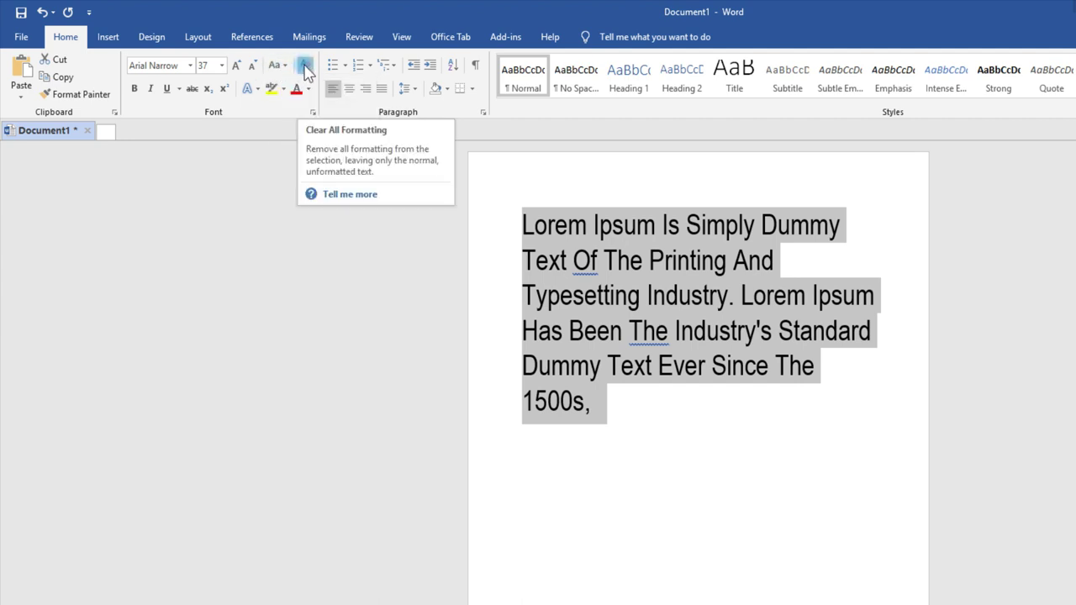
Step: Reselect the paragraph and clear its formatting, leaving plain non-bold Arial Narrow 37 text
drag(591, 402, 518, 234)
click(307, 74)
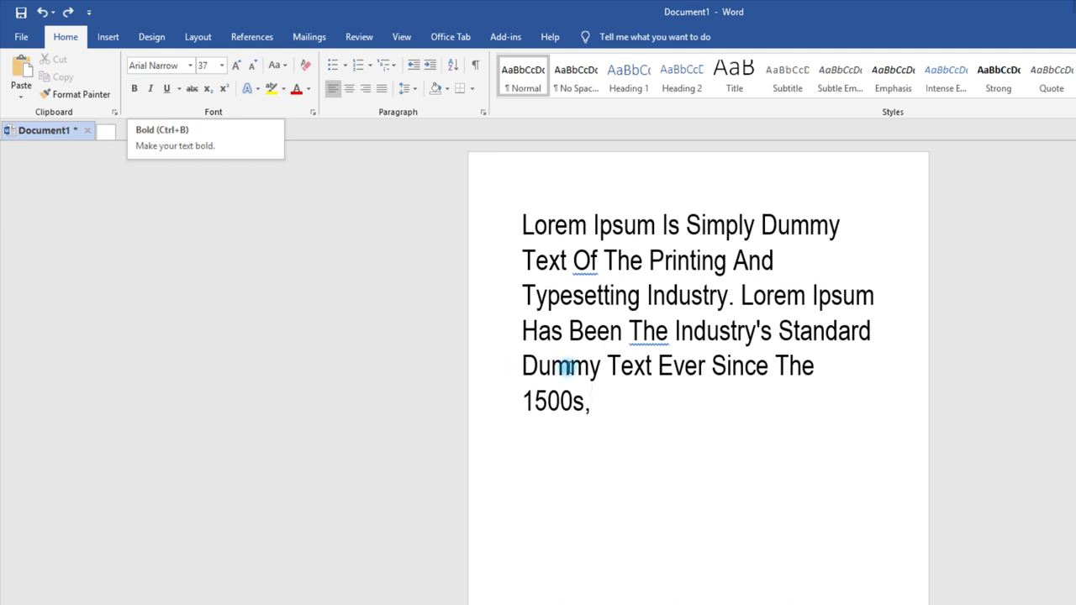
Step: Select all the paragraph text and apply bold with Ctrl+B plus italic
key(ctrl+a)
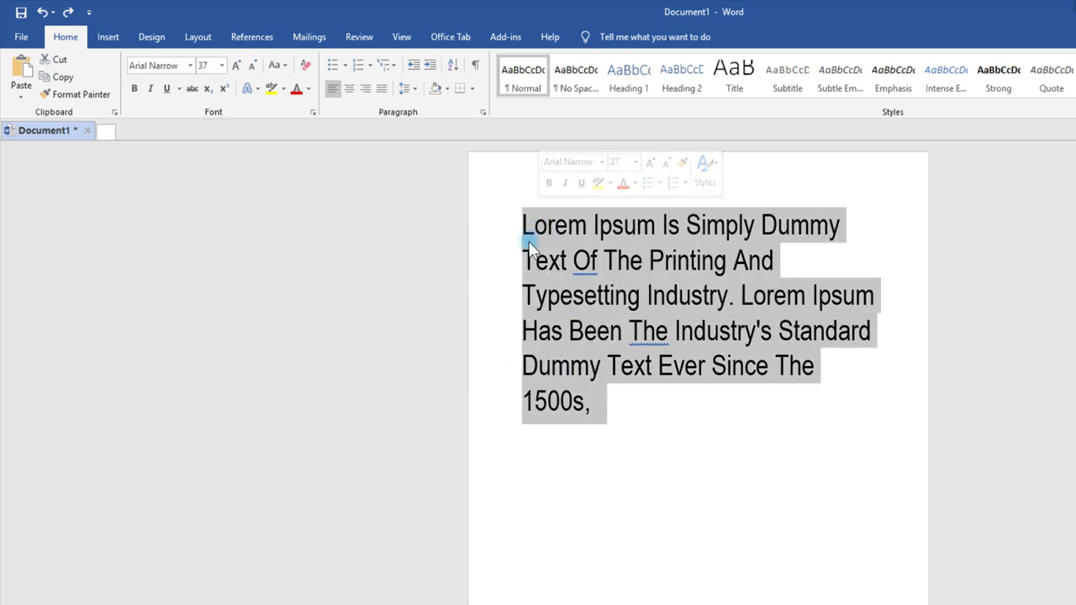
click(607, 406)
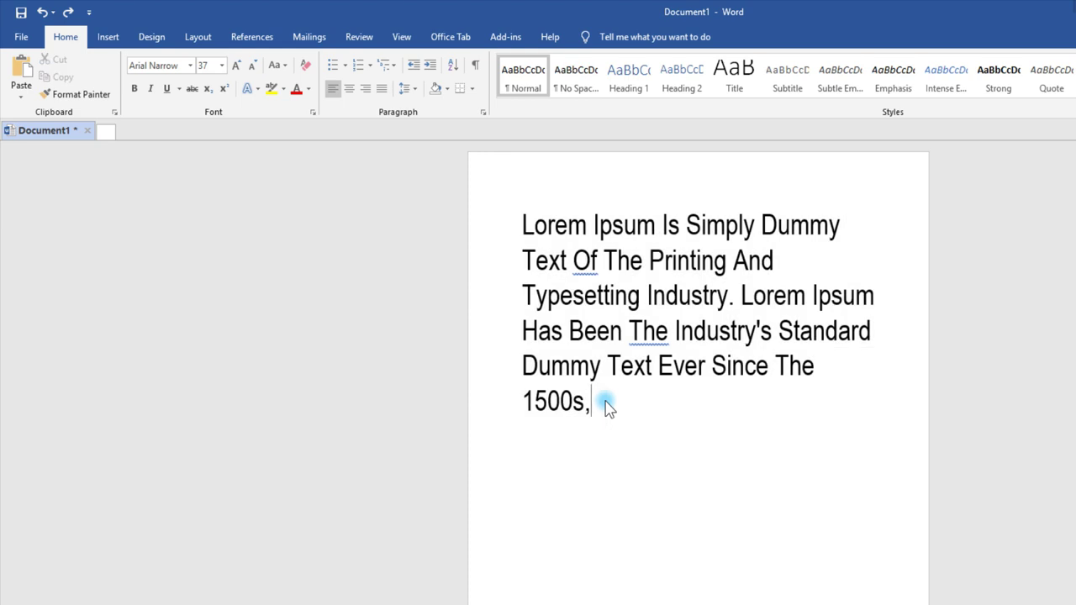
key(ctrl+a)
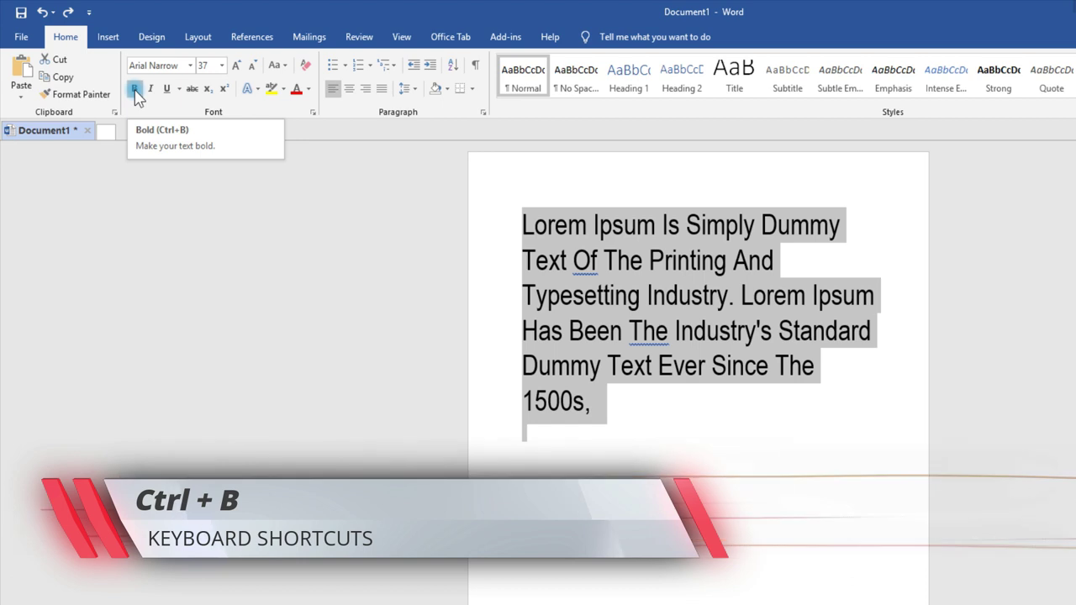
key(ctrl+b)
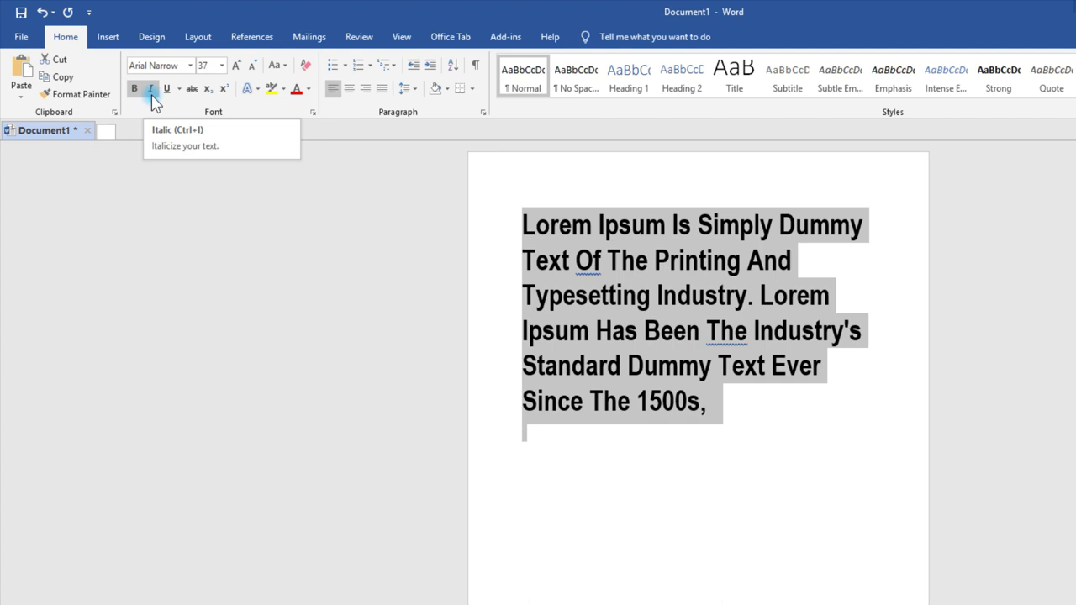
click(153, 94)
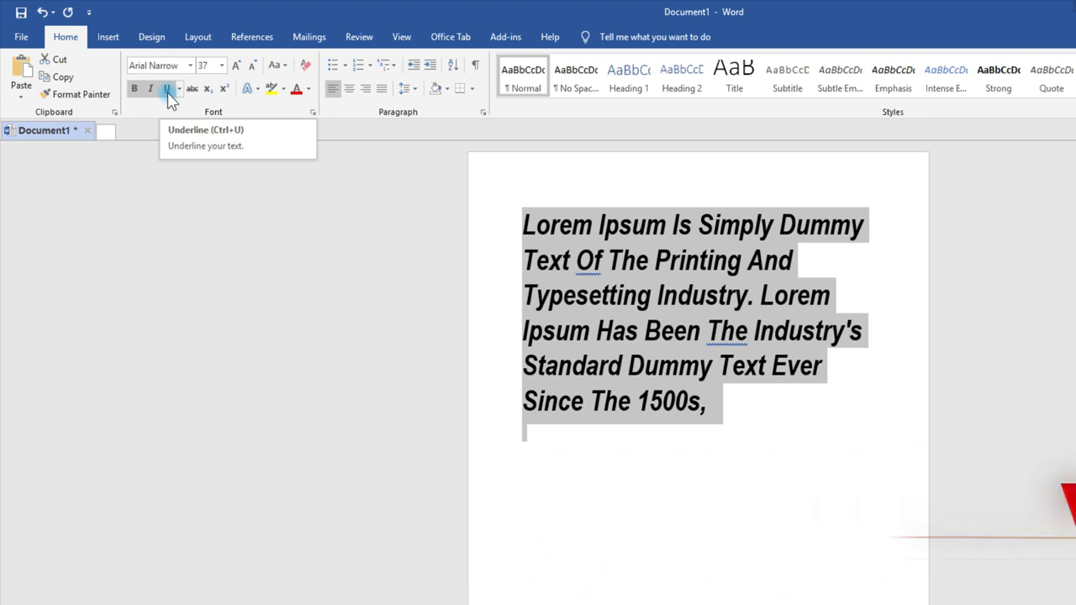
Step: Underline the paragraph and preview the underline styles and Underline Color without changing them
click(168, 90)
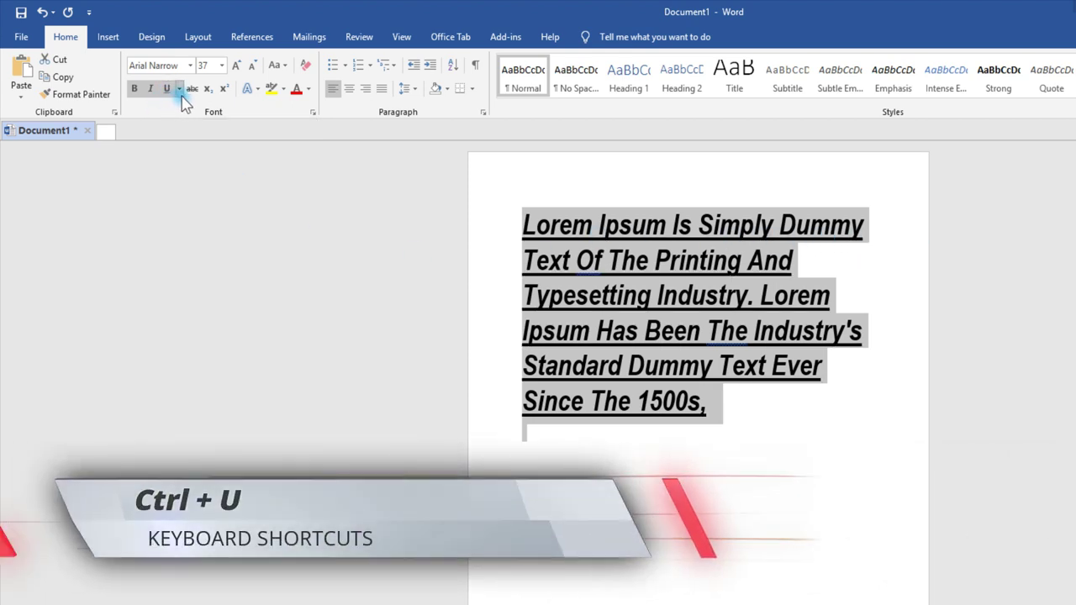
click(179, 89)
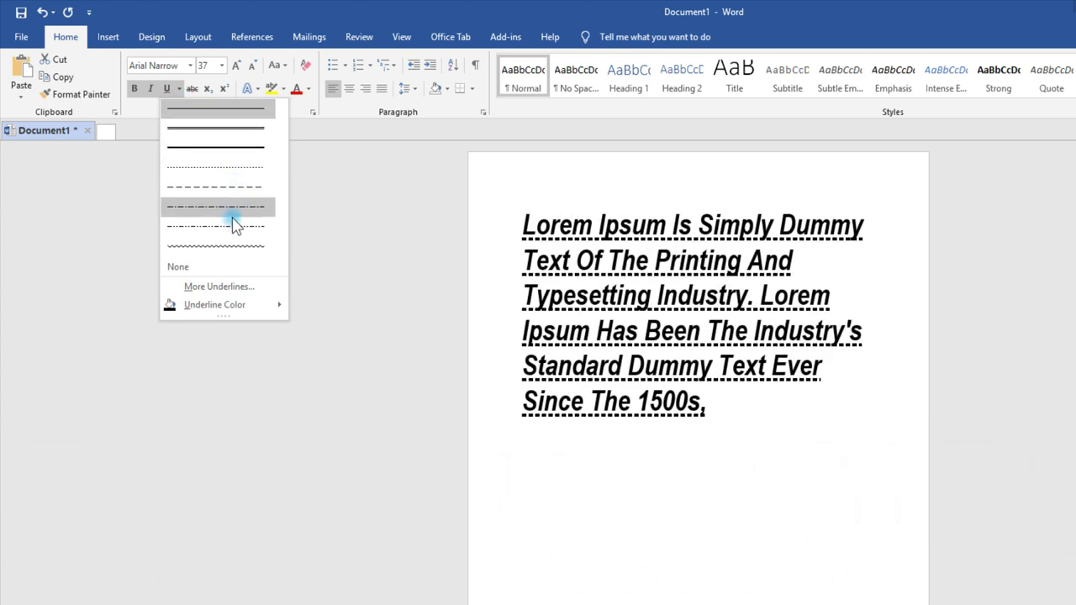
mouse_move(240, 311)
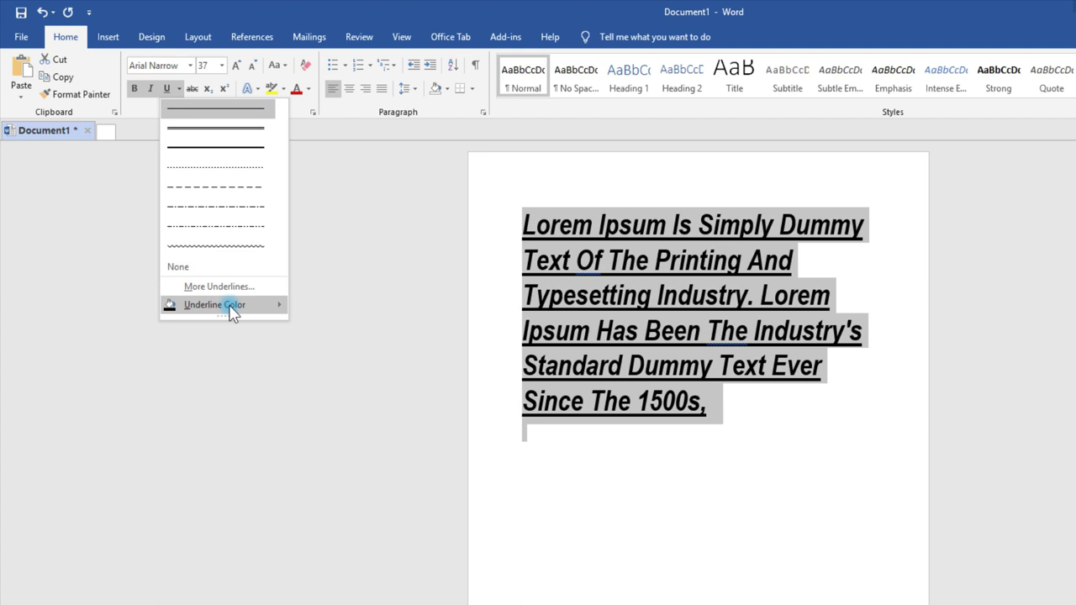
click(176, 93)
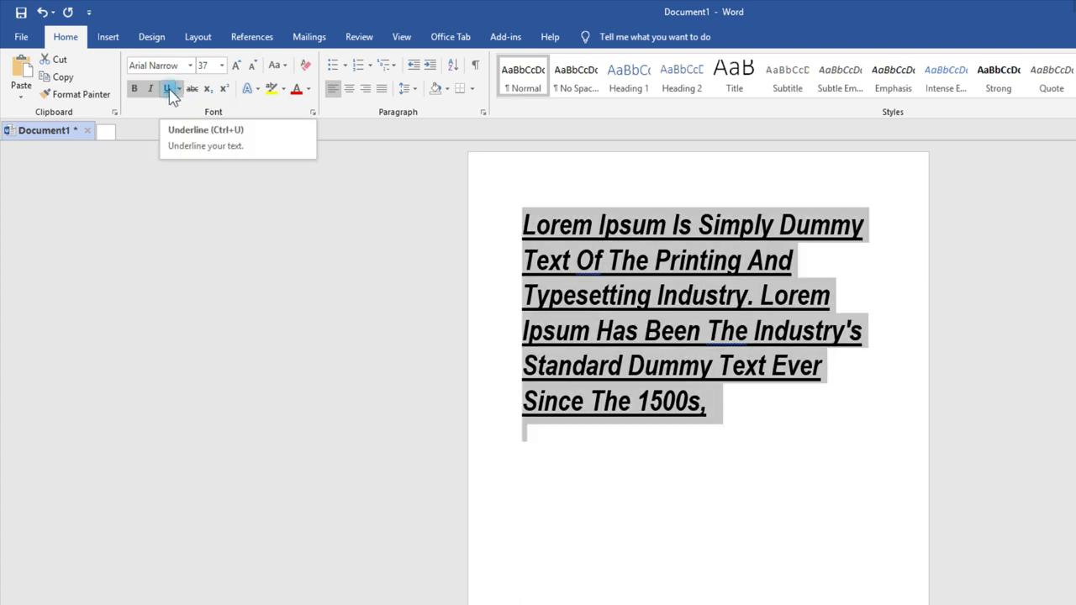
click(170, 91)
Step: Turn off underline, italic and bold, then reselect all the paragraph text
click(168, 91)
click(146, 90)
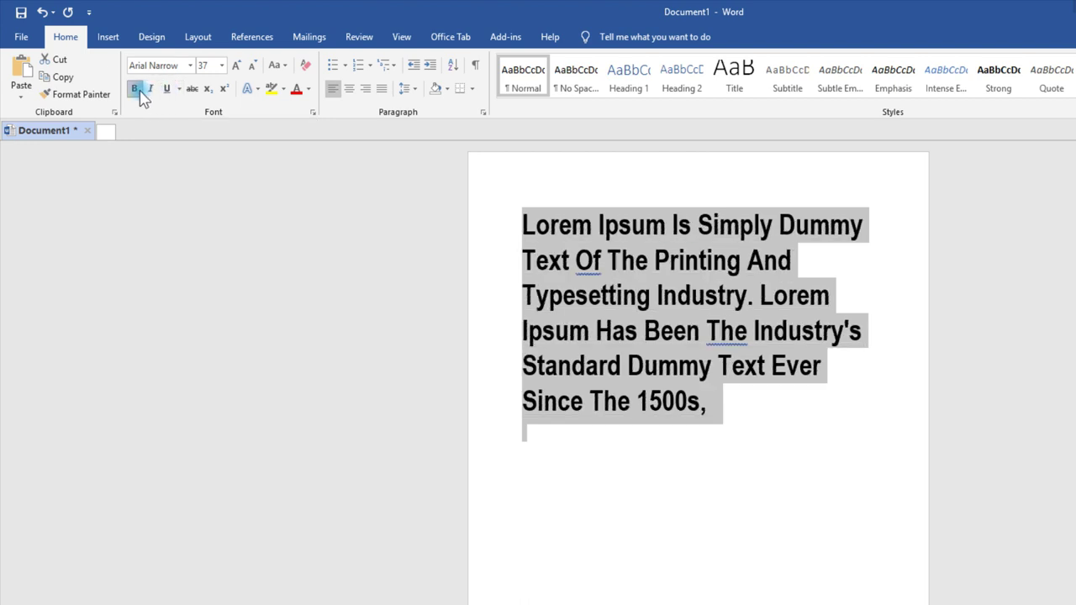
click(137, 91)
click(593, 399)
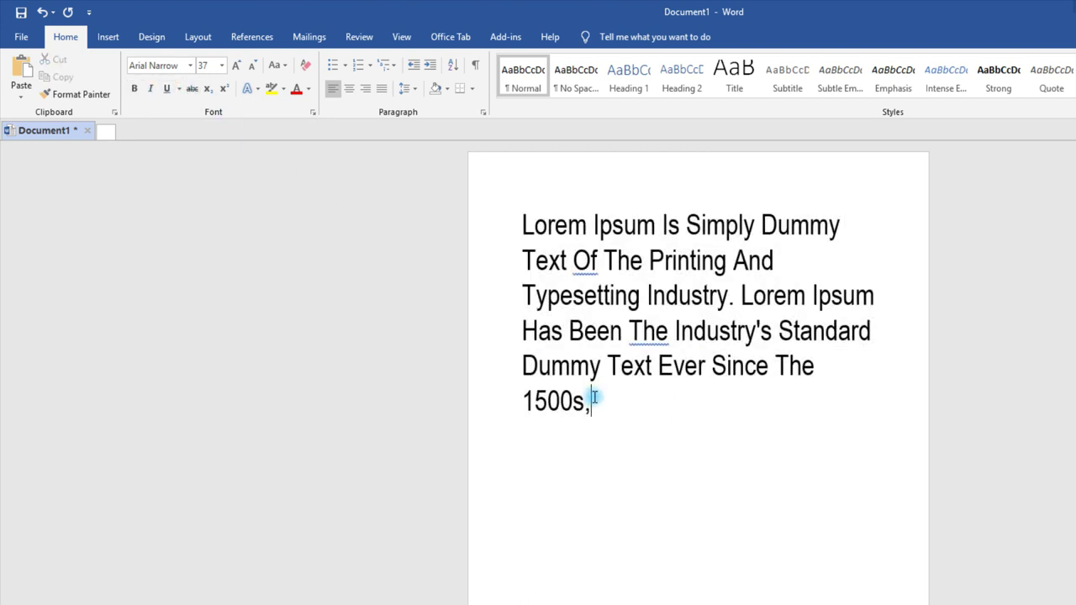
shift+click(523, 222)
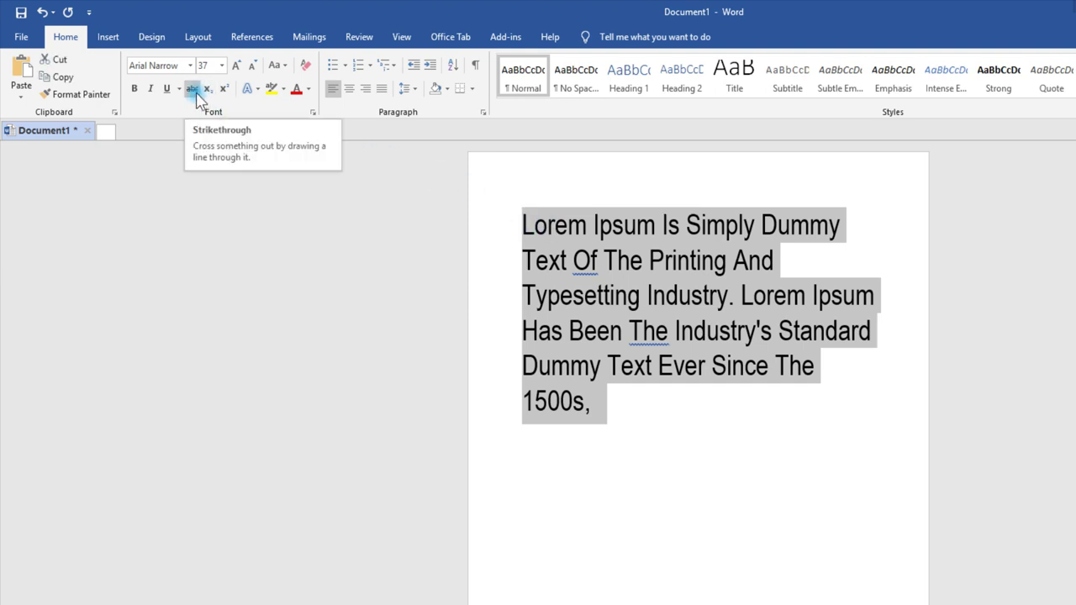
Step: Apply strikethrough to the paragraph, then undo it with Ctrl+Z
click(193, 93)
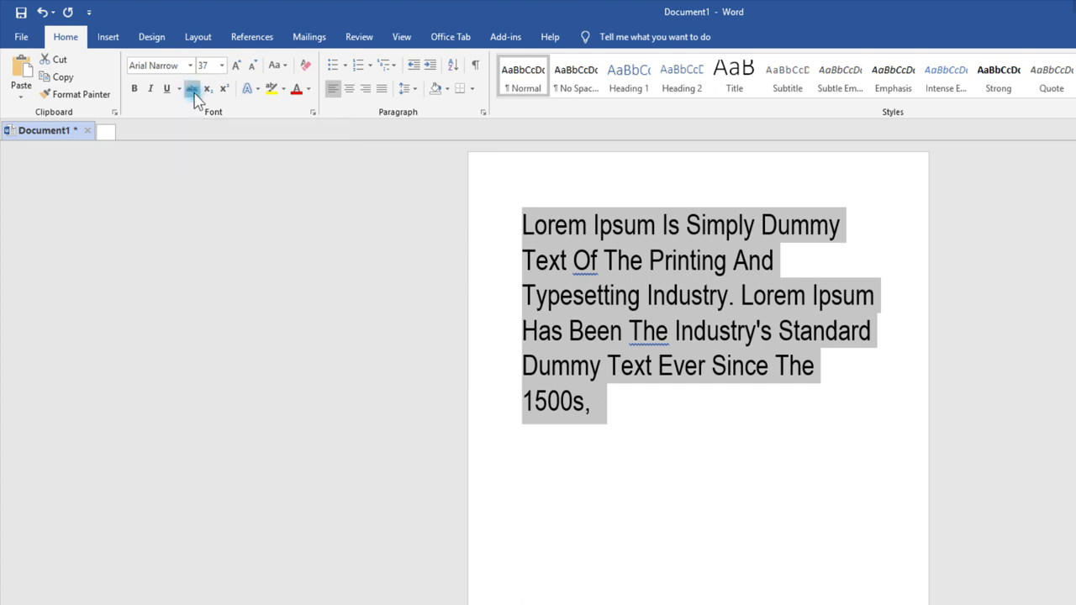
click(193, 92)
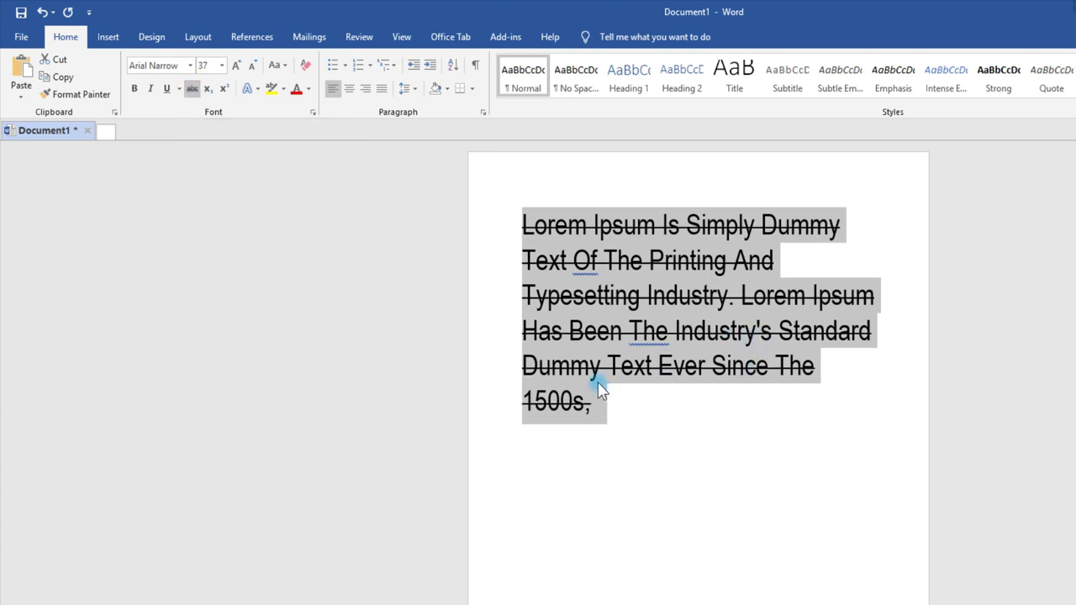
key(ctrl+z)
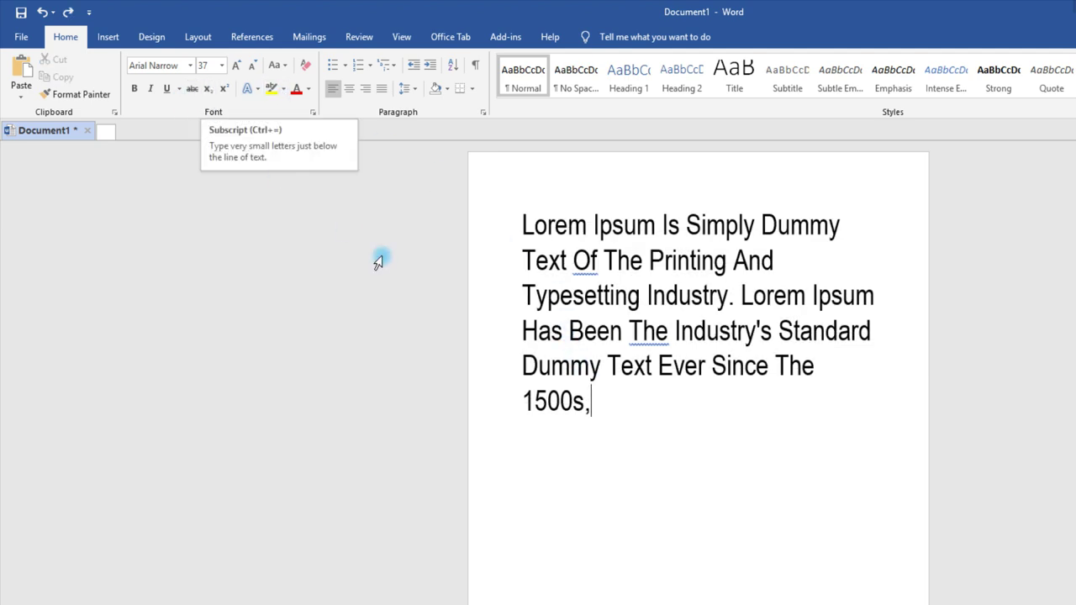
Step: Delete the paragraph, then toggle the 2 in H2O through subscript and superscript back to normal
drag(605, 403, 519, 232)
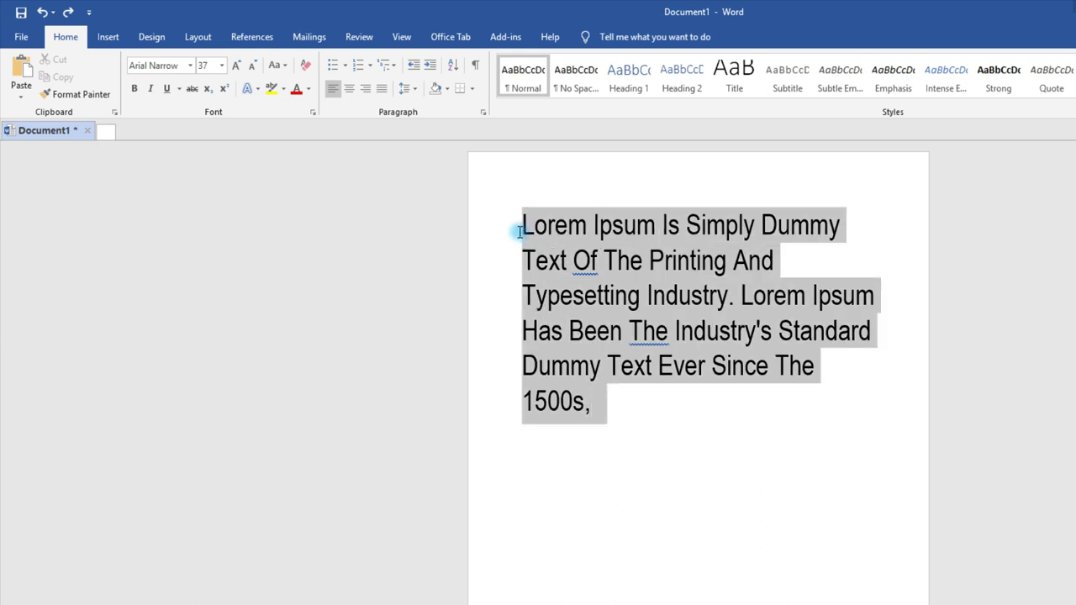
key(Delete)
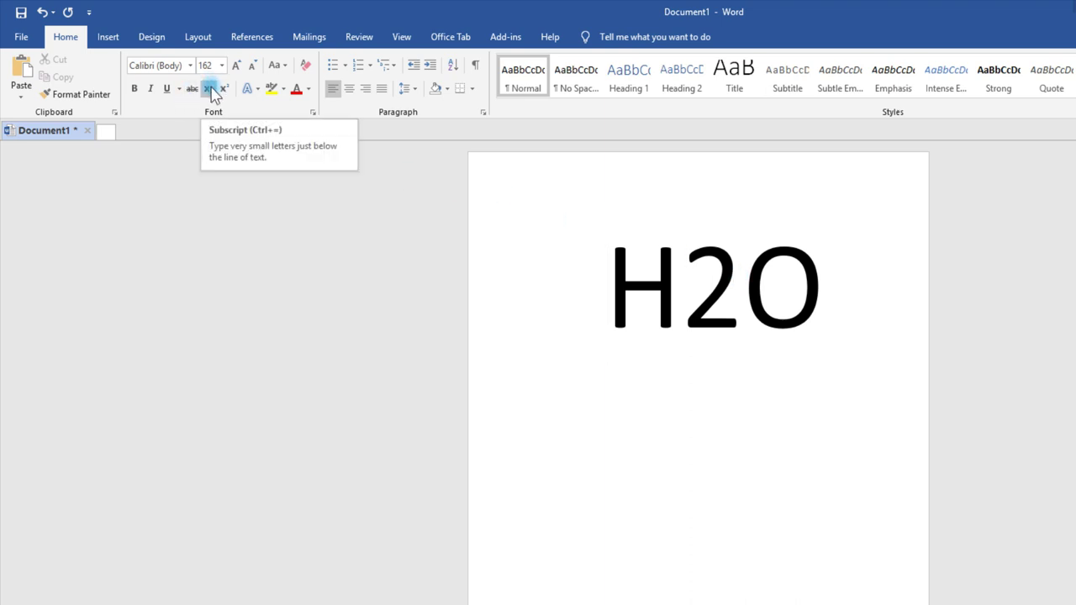
click(725, 281)
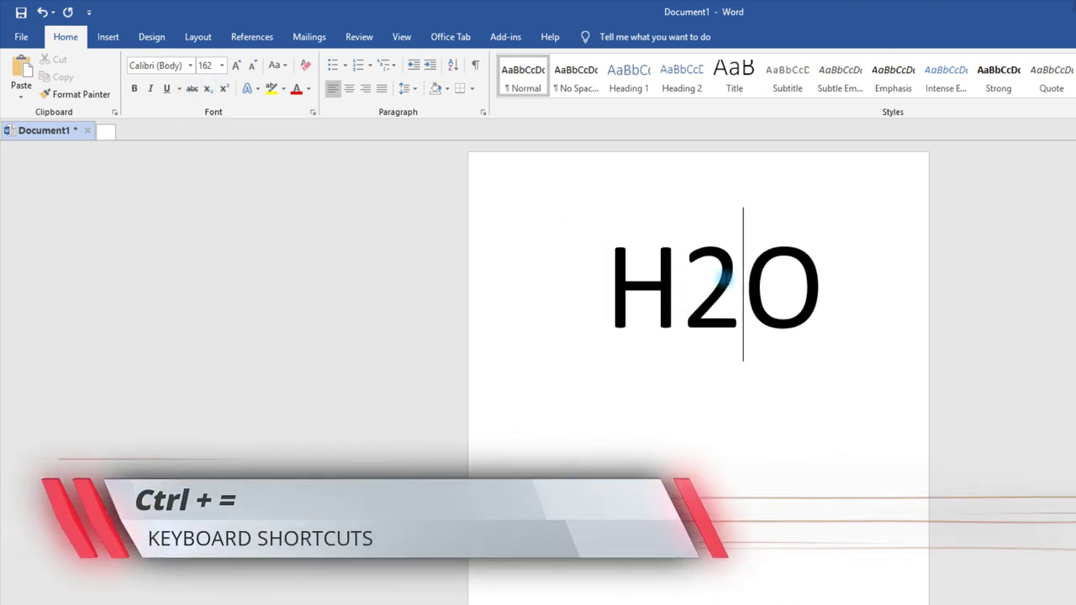
drag(725, 278, 706, 272)
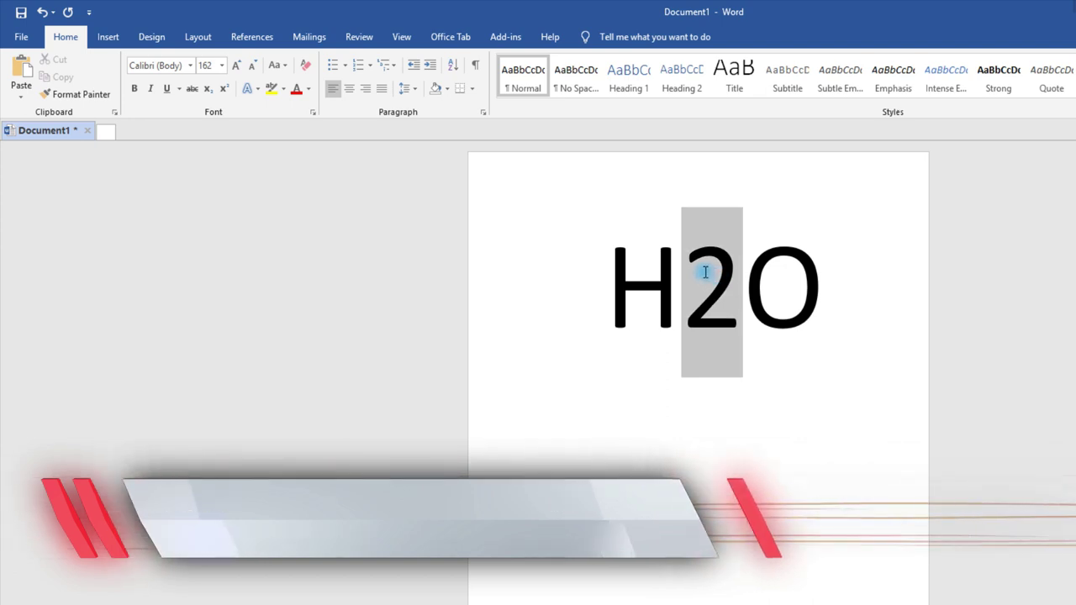
click(206, 89)
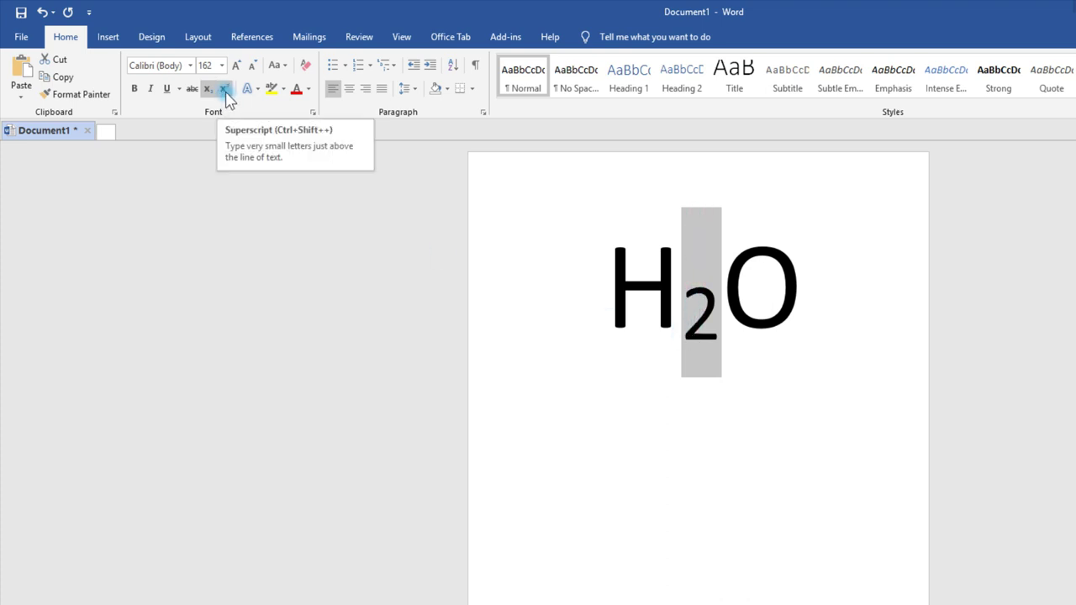
key(ctrl+shift+plus)
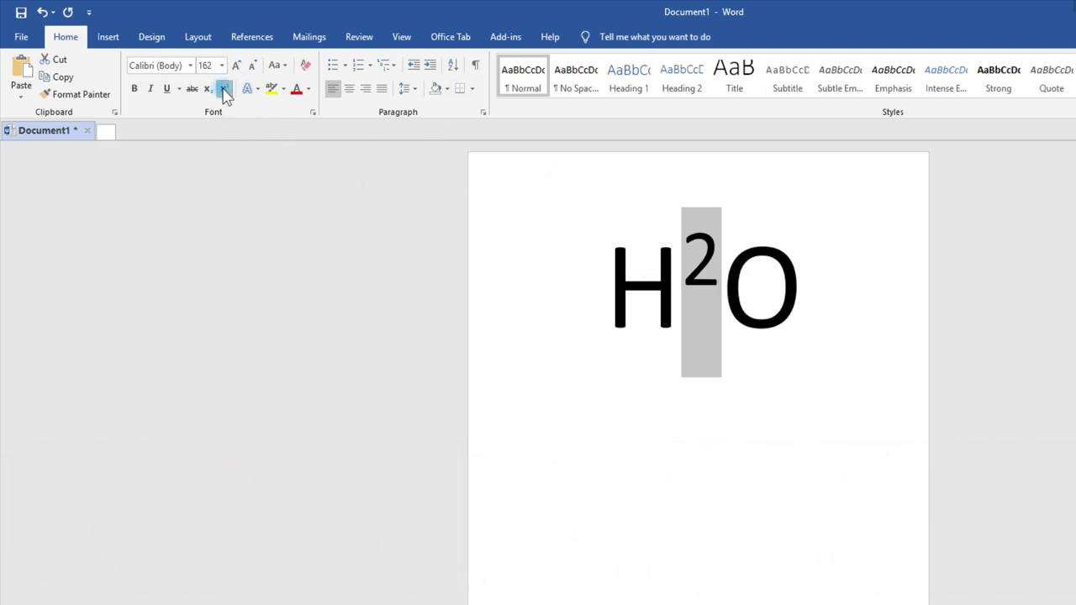
click(223, 89)
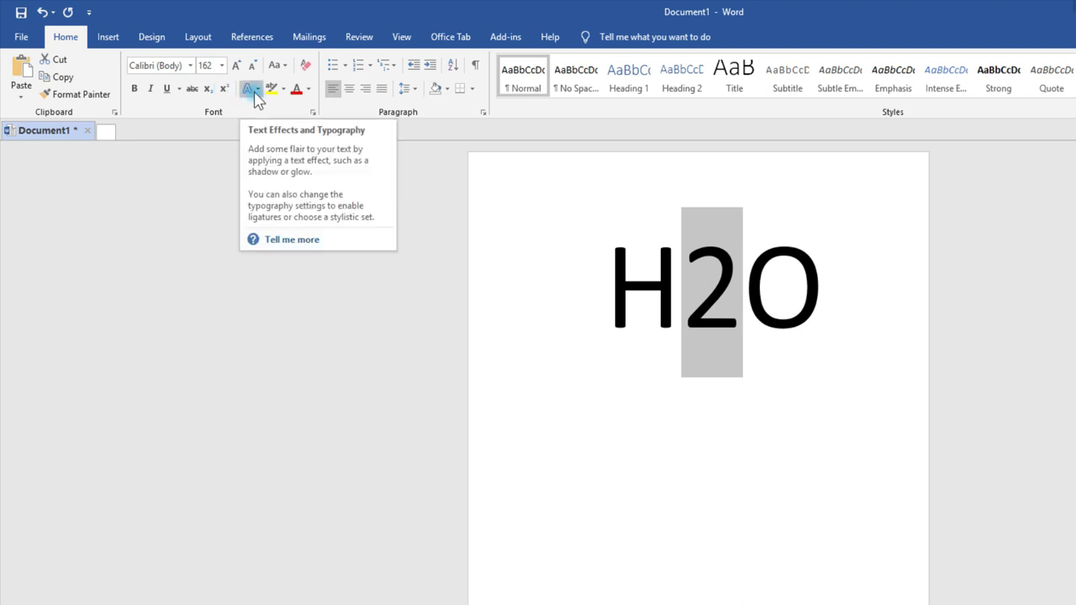
click(254, 90)
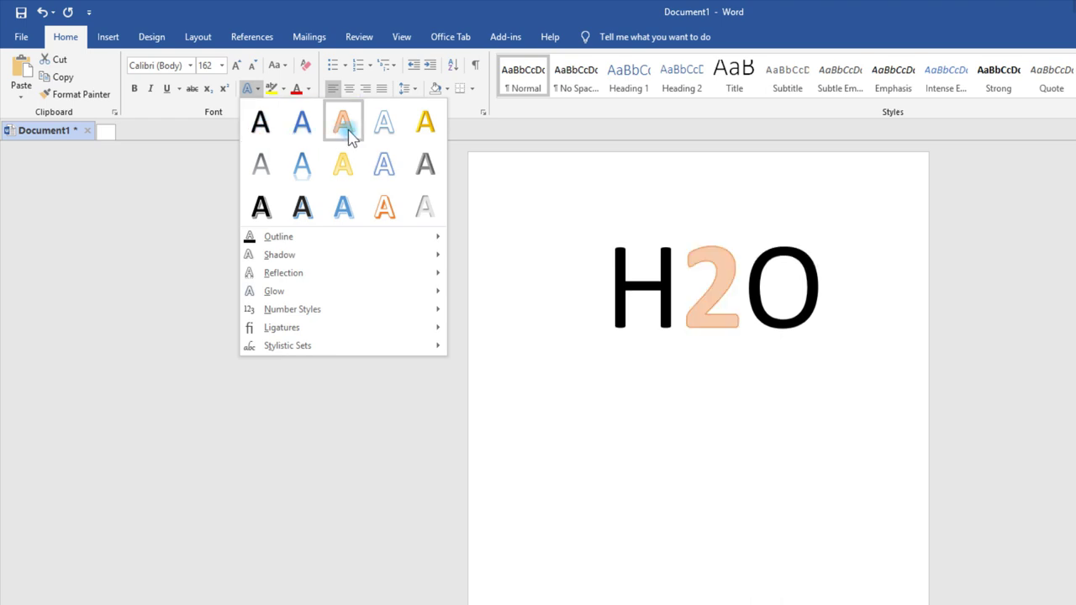
click(251, 87)
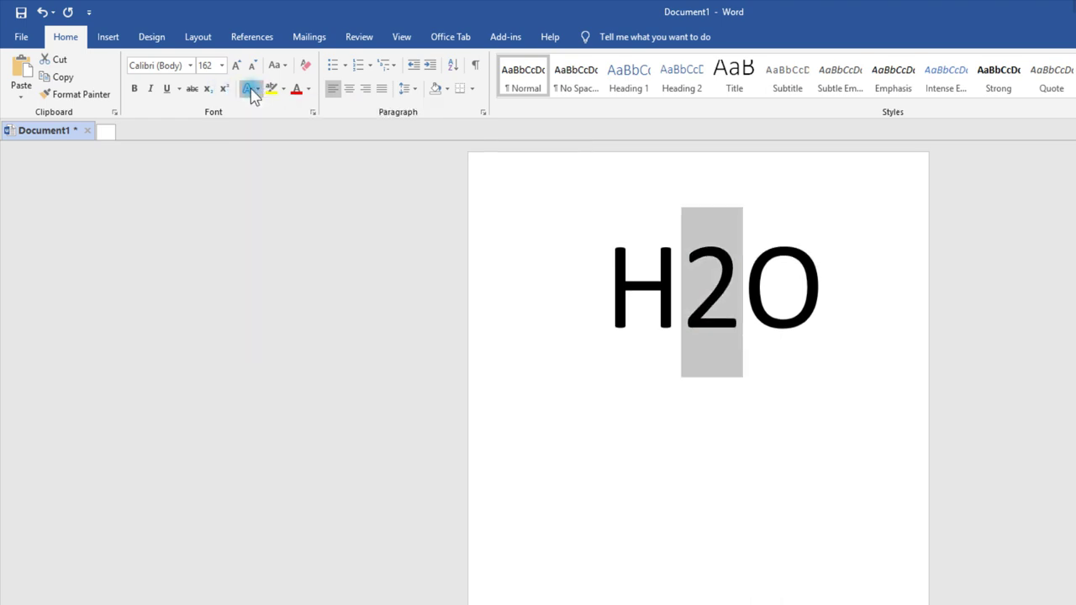
drag(815, 277, 626, 272)
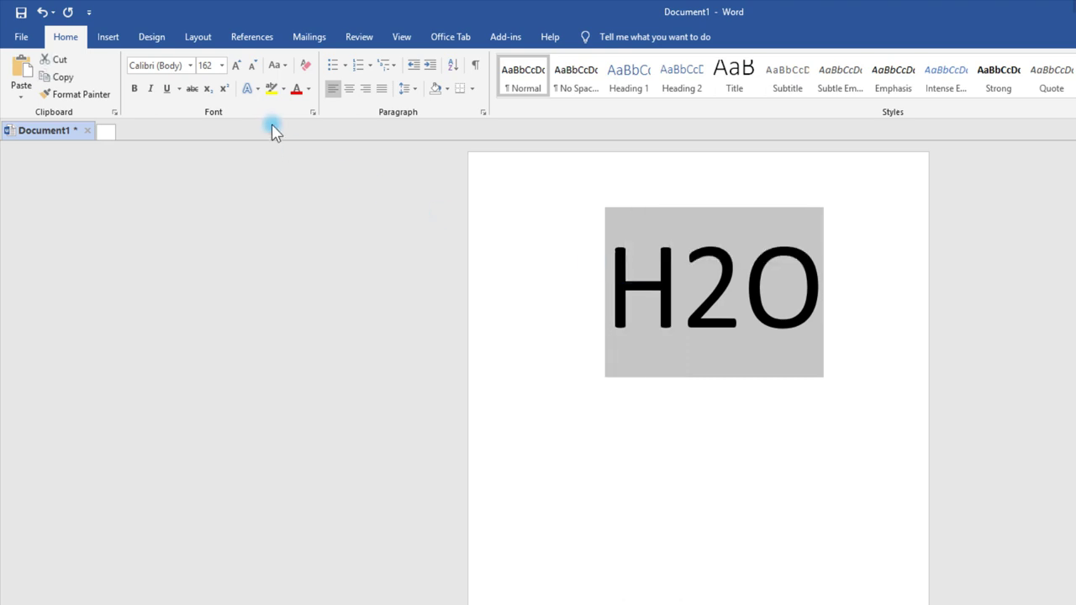
click(255, 91)
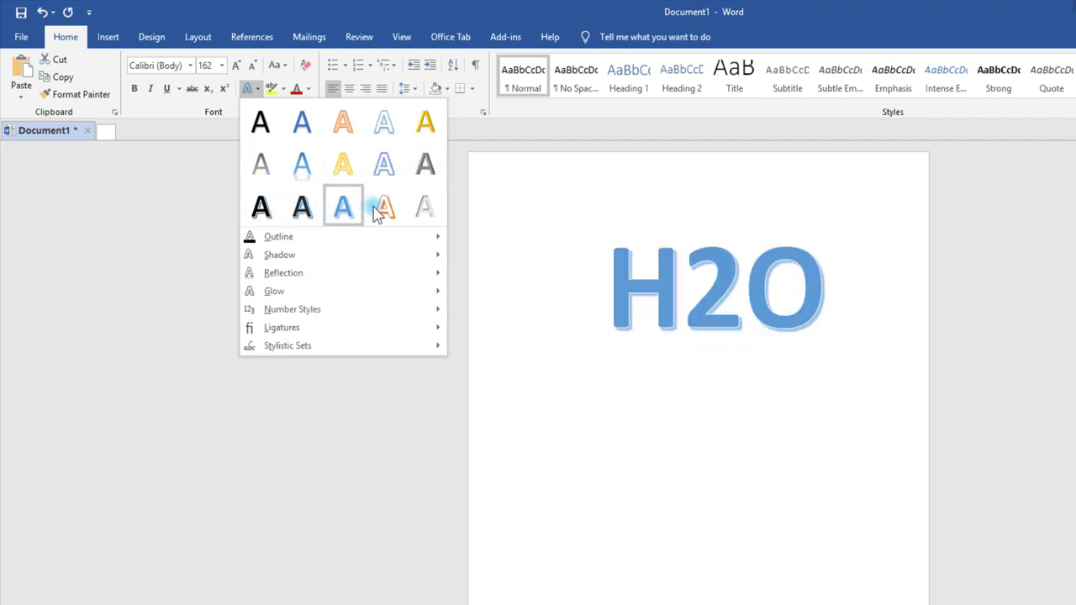
mouse_move(291, 238)
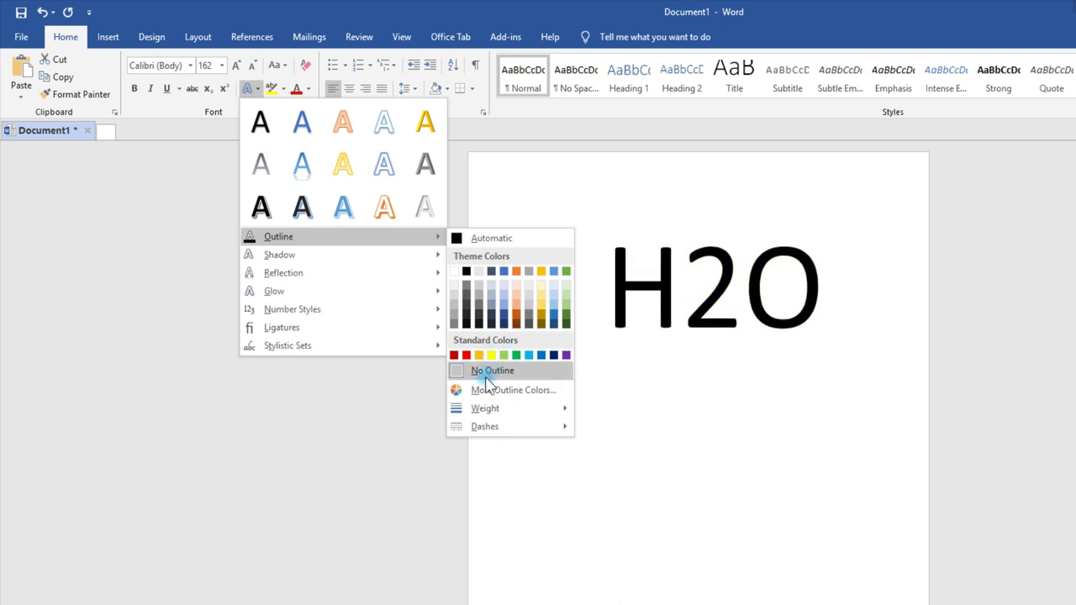
mouse_move(530, 418)
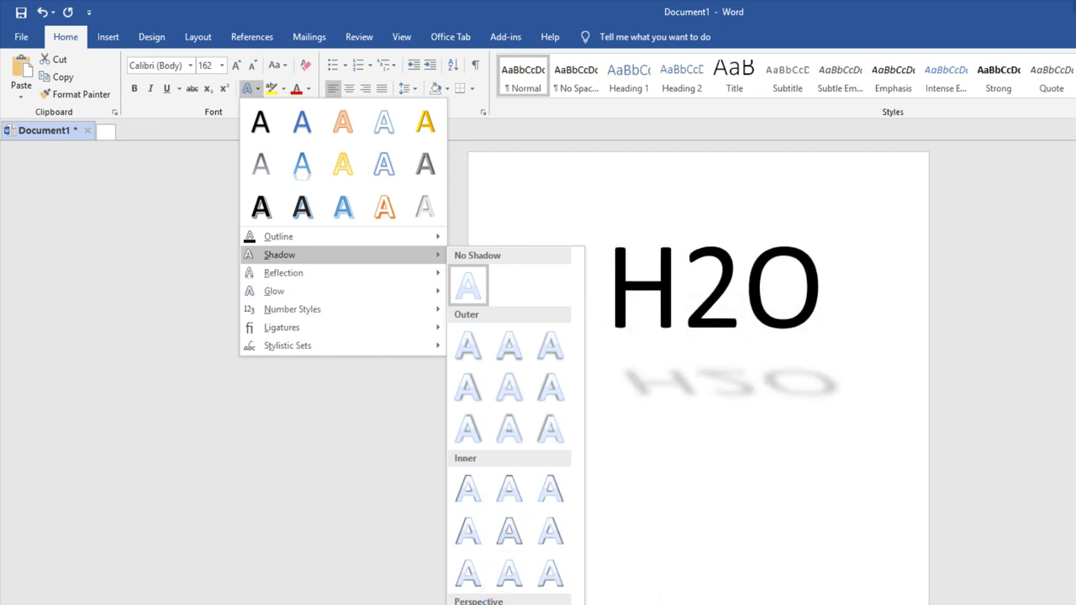
mouse_move(356, 276)
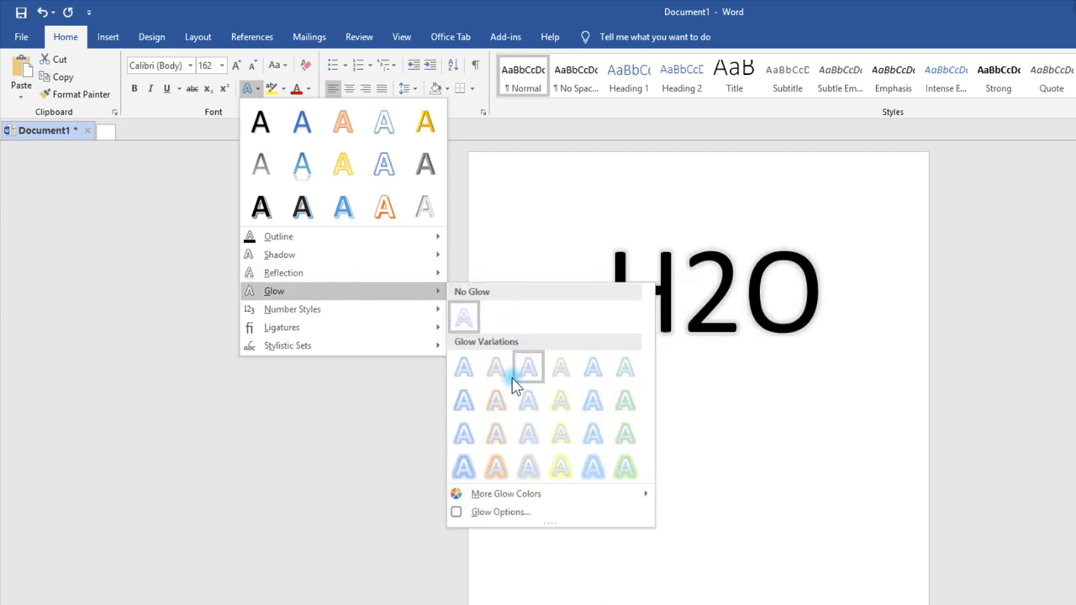
mouse_move(380, 318)
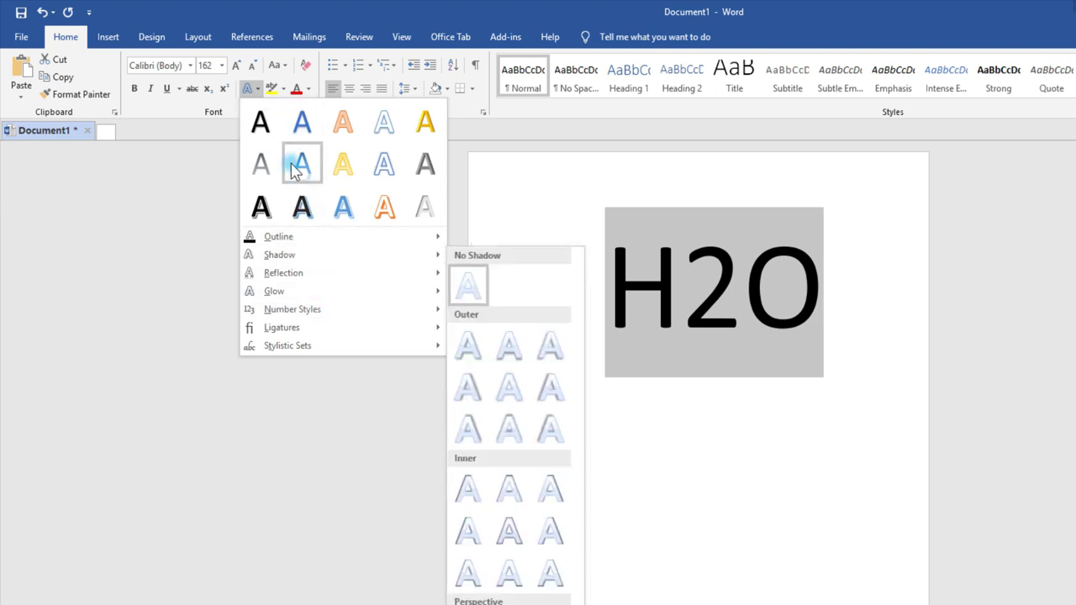
click(248, 91)
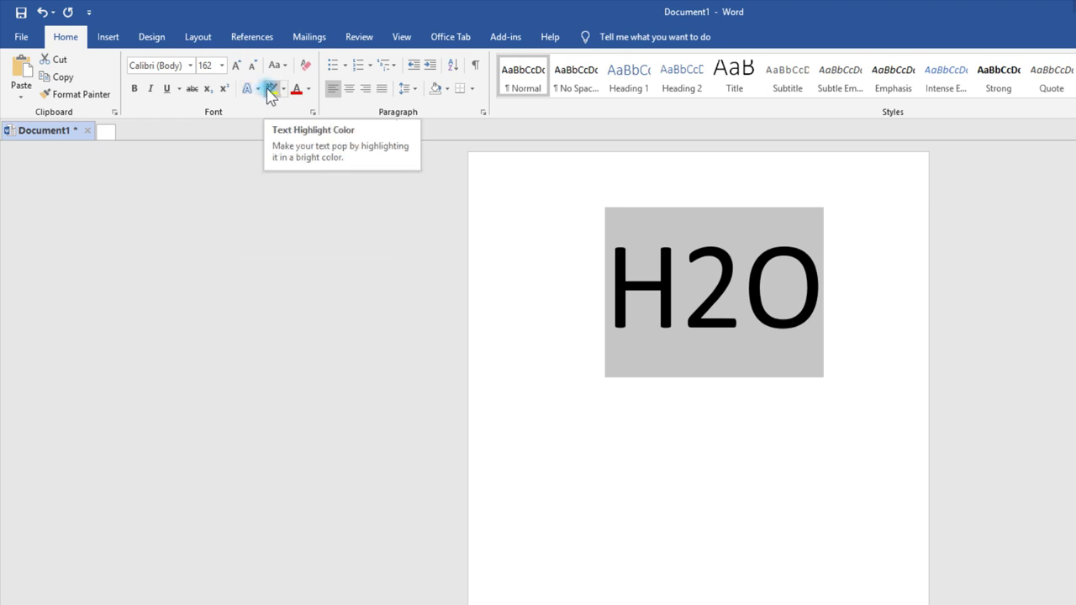
click(773, 272)
mouse_move(816, 283)
mouse_down()
mouse_move(659, 275)
mouse_move(622, 257)
mouse_up()
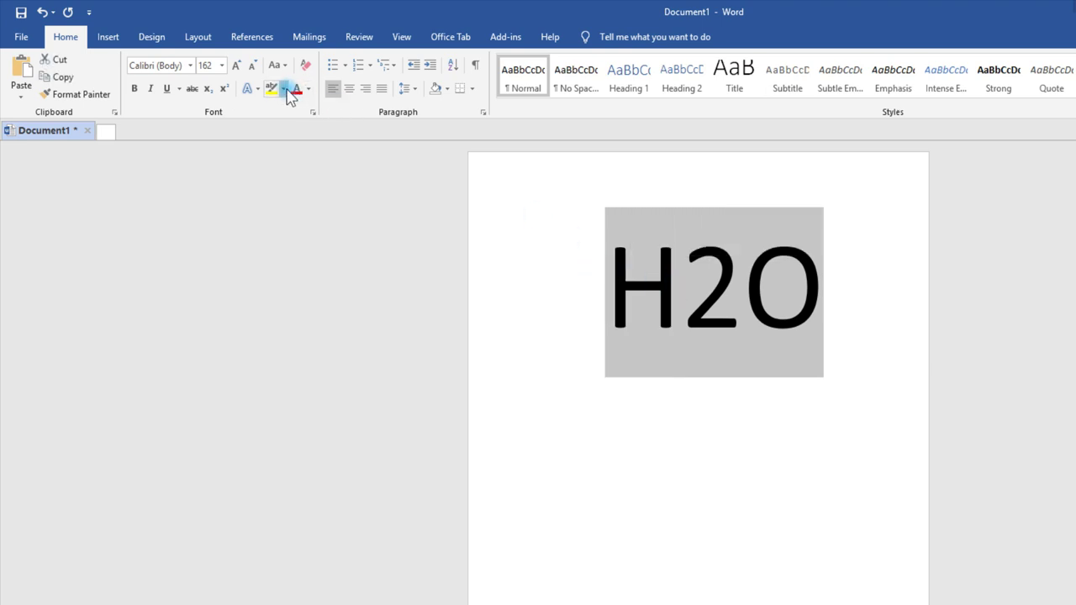
click(830, 303)
shift+click(564, 273)
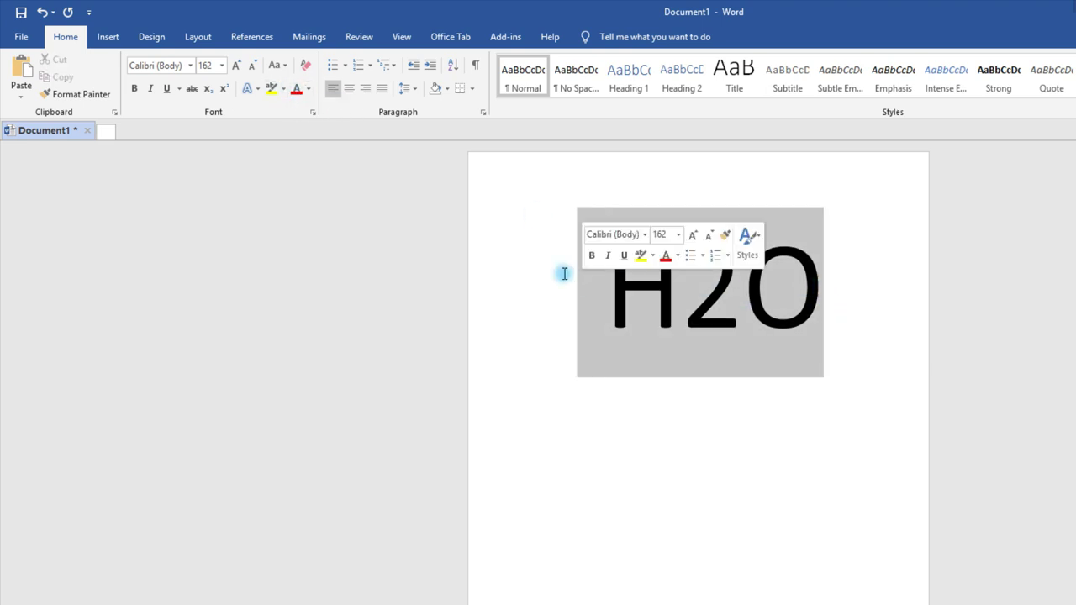
click(284, 89)
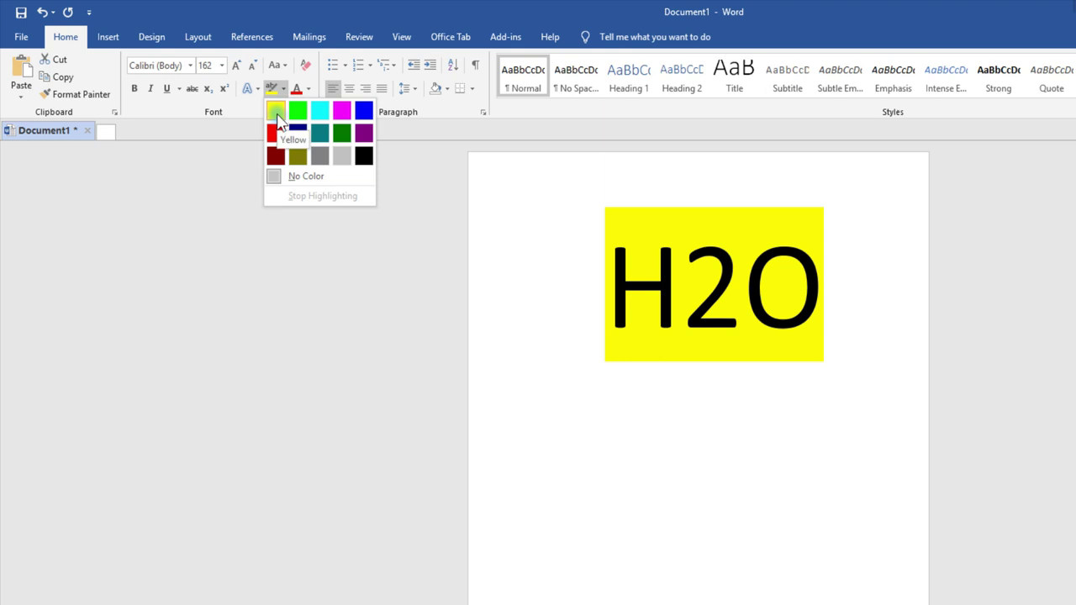
key(Escape)
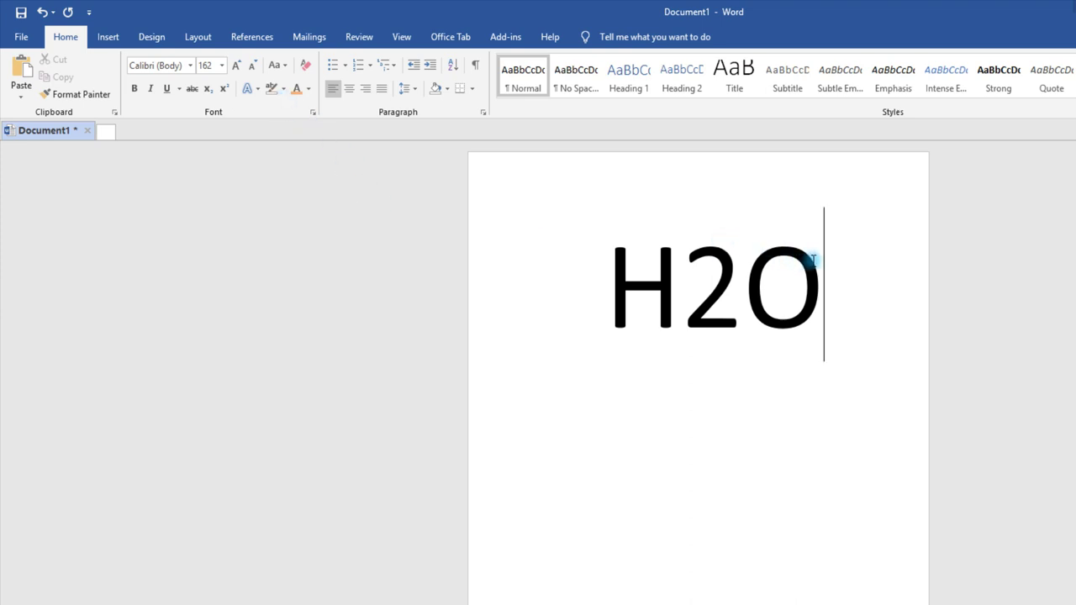
Step: Select H2O, try More Colors' Standard and Custom tabs, cancel, then show the Gradient variations
drag(818, 257, 622, 259)
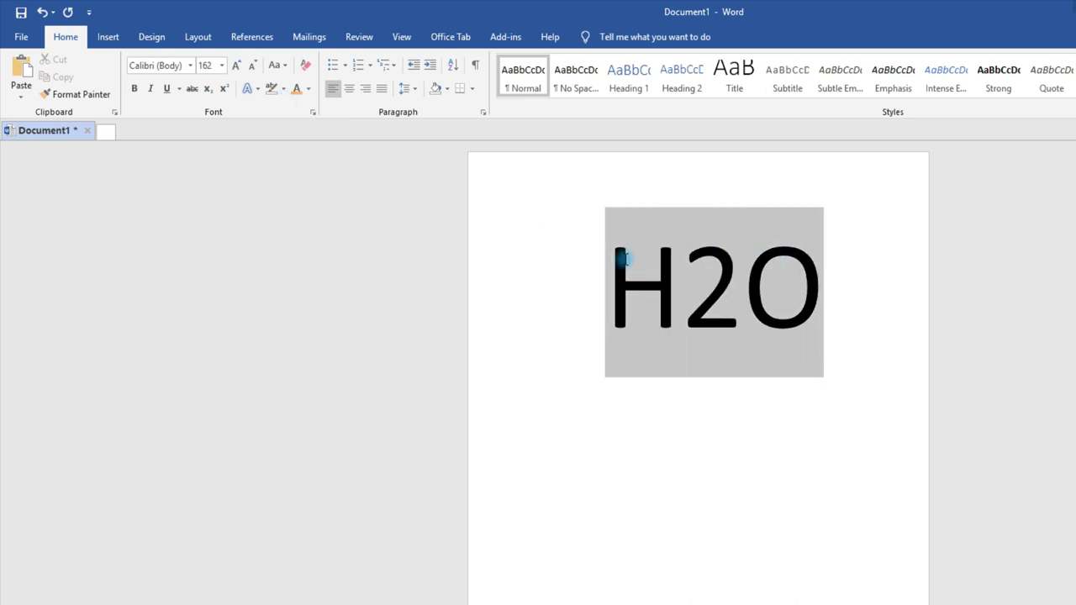
click(308, 89)
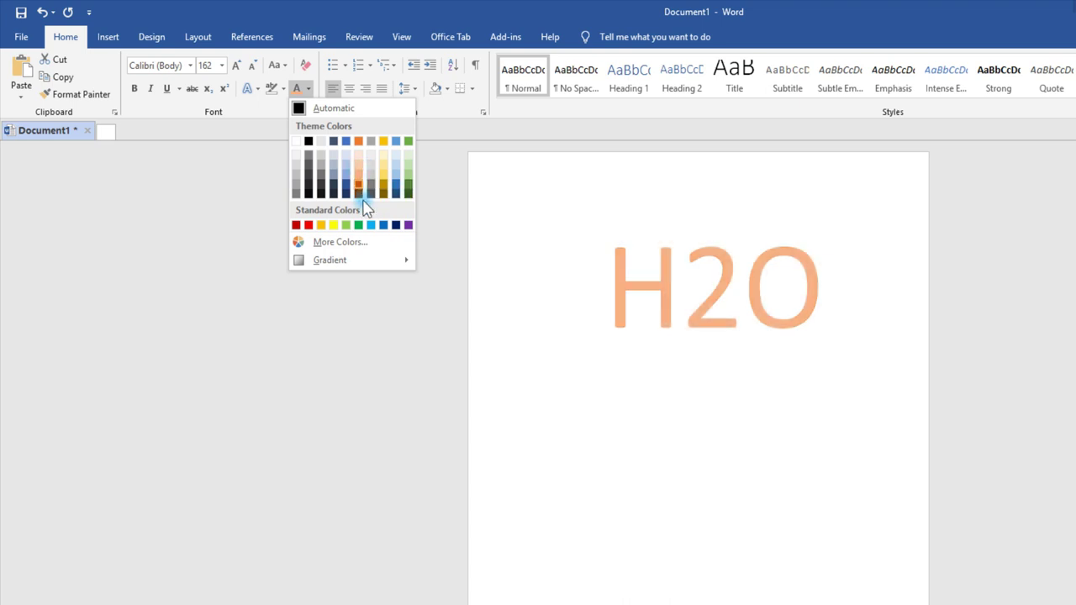
click(362, 243)
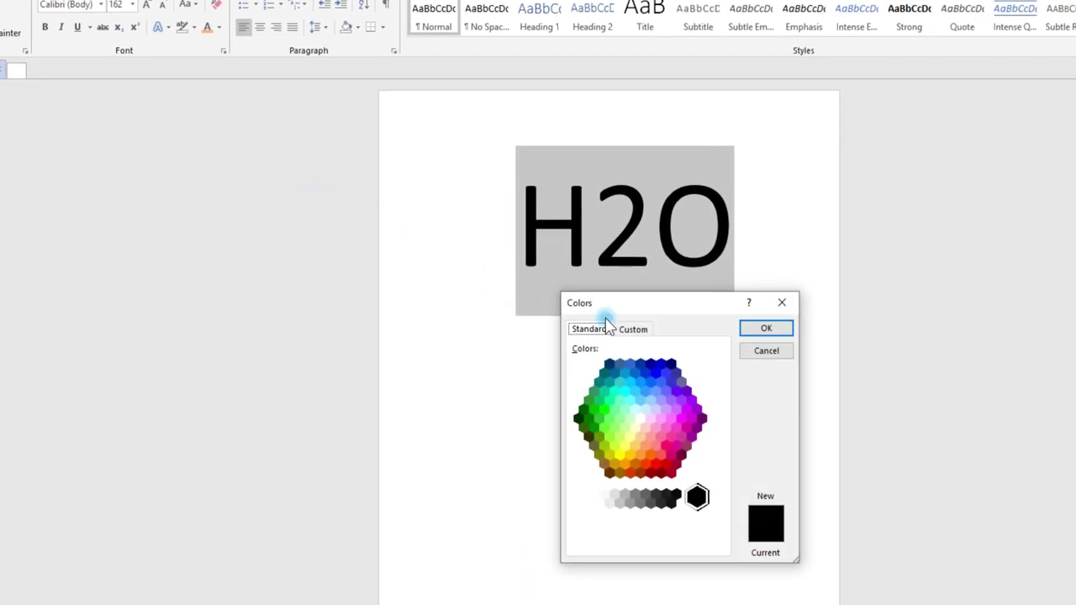
click(625, 412)
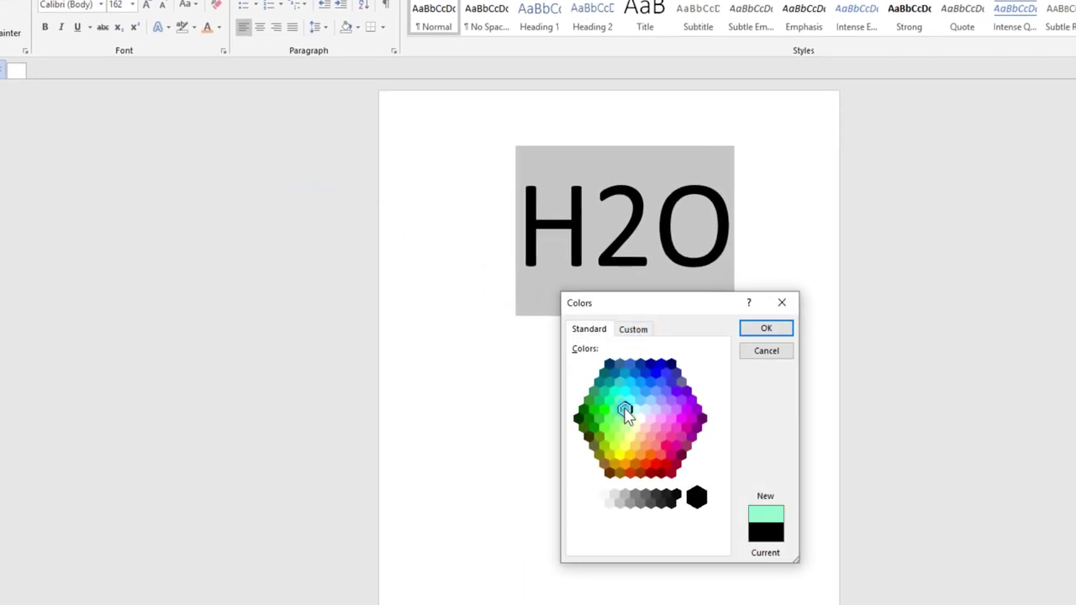
click(650, 400)
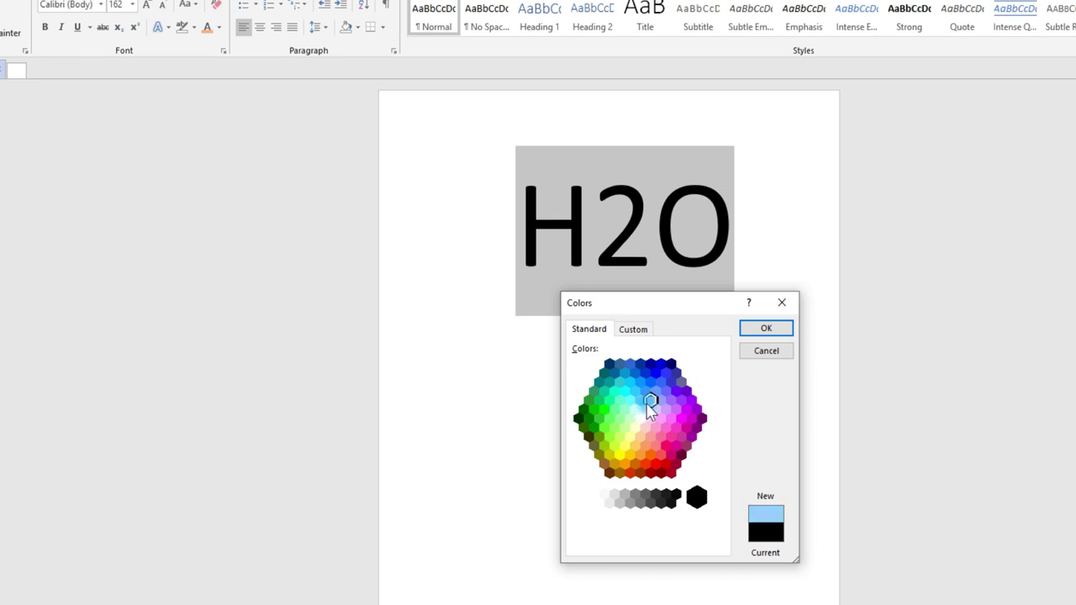
click(637, 329)
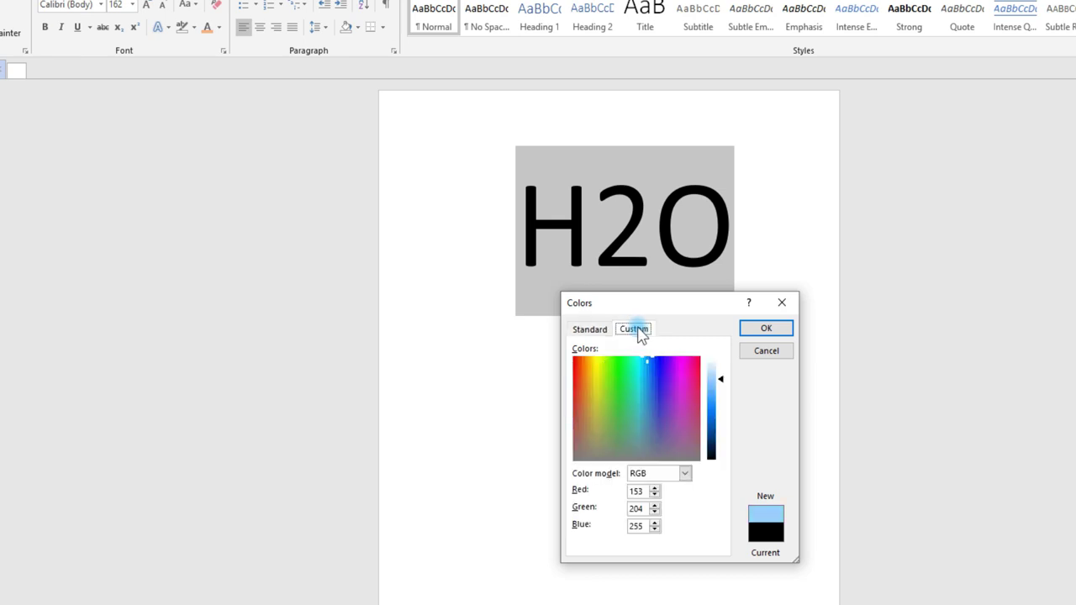
click(685, 474)
click(685, 474)
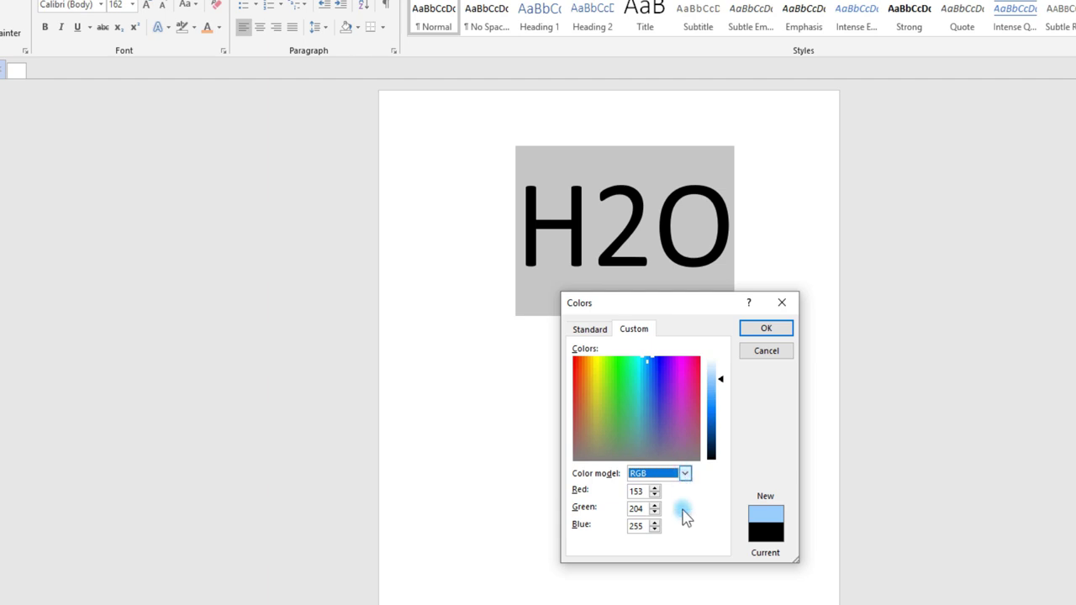
click(768, 357)
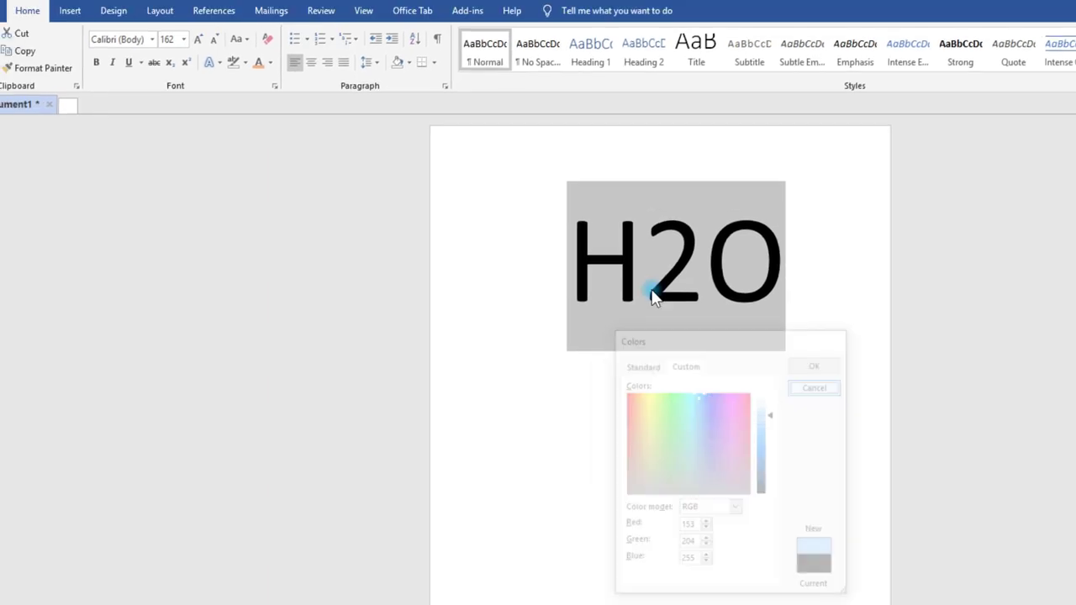
click(308, 88)
mouse_move(352, 258)
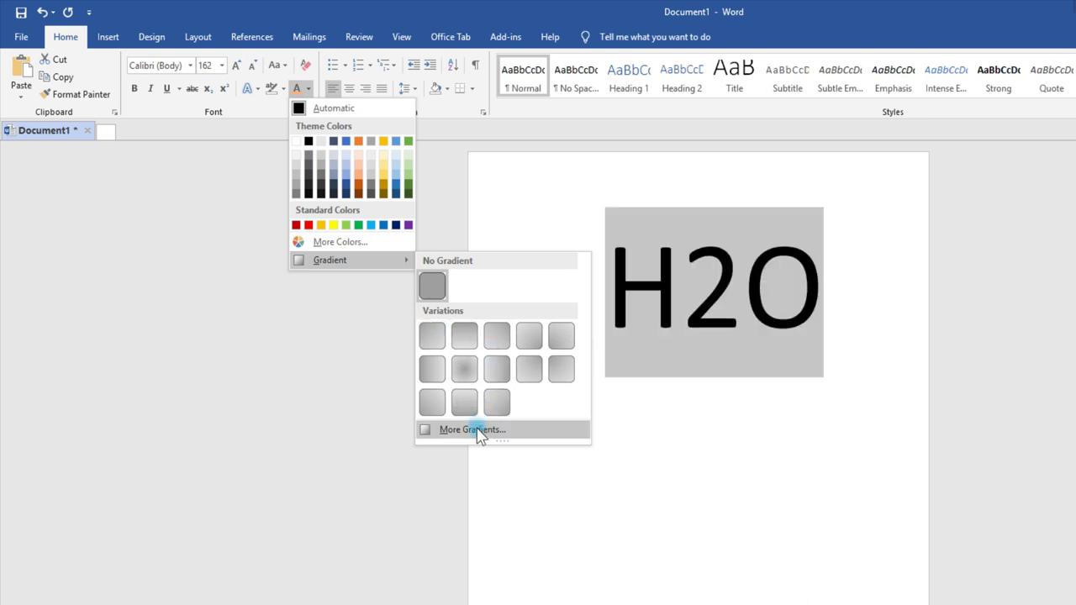
Step: Switch the H2O text fill to a gradient, with one gradient stop moved to 59%
click(528, 437)
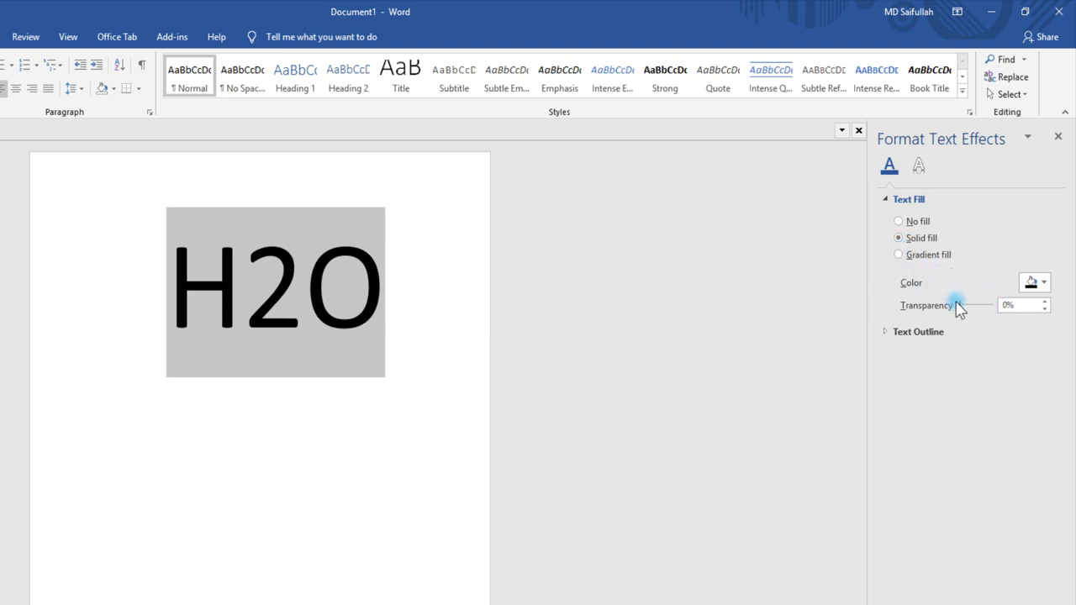
drag(965, 308, 964, 304)
click(922, 259)
drag(975, 392, 963, 391)
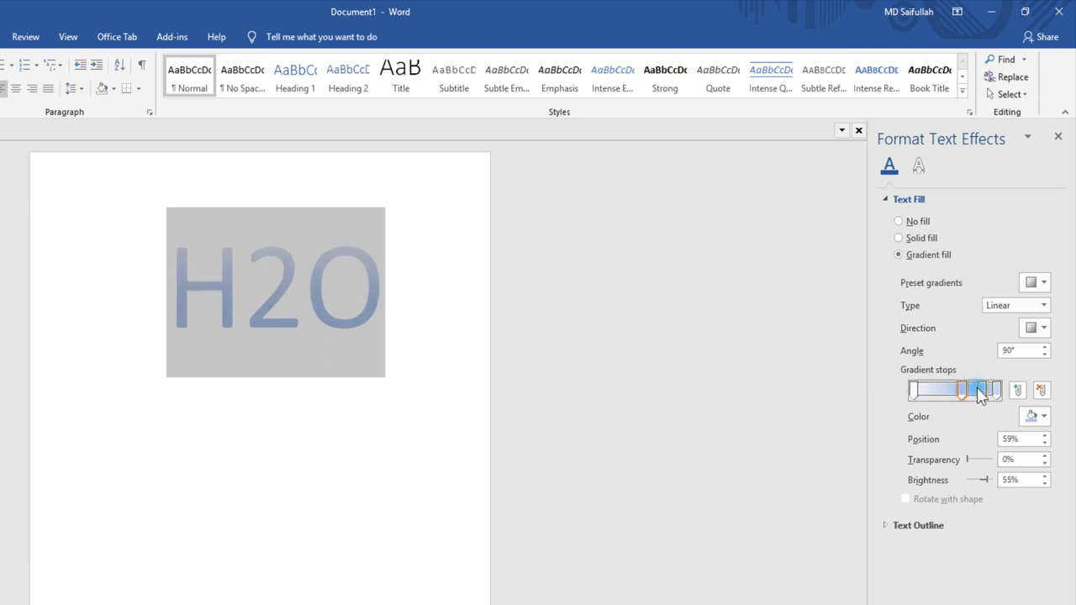
Step: Apply the gold radial preset gradient to the H2O text fill
click(980, 395)
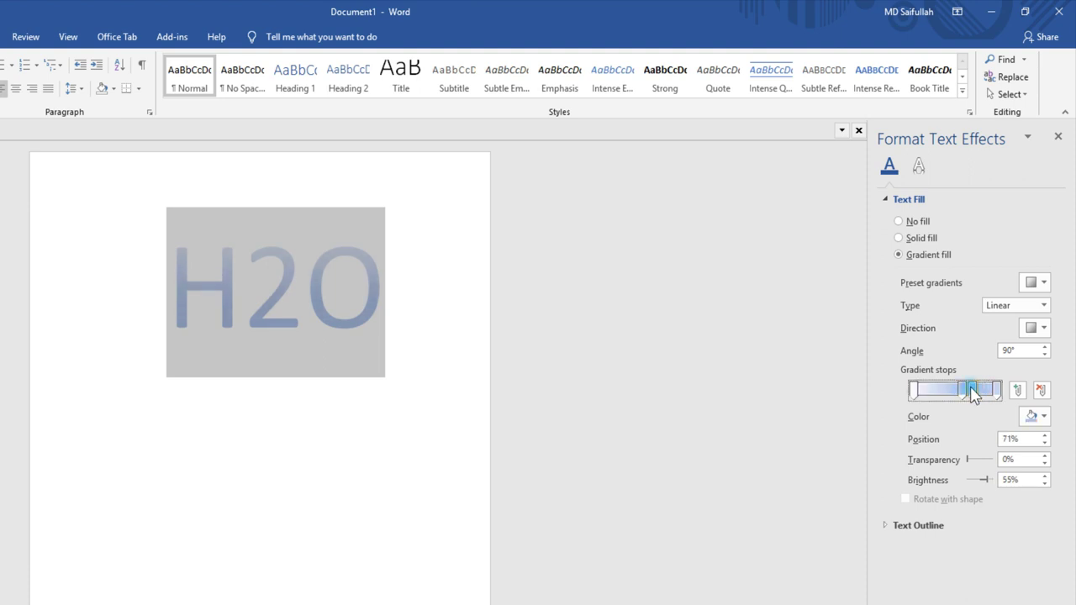
click(1034, 287)
click(992, 340)
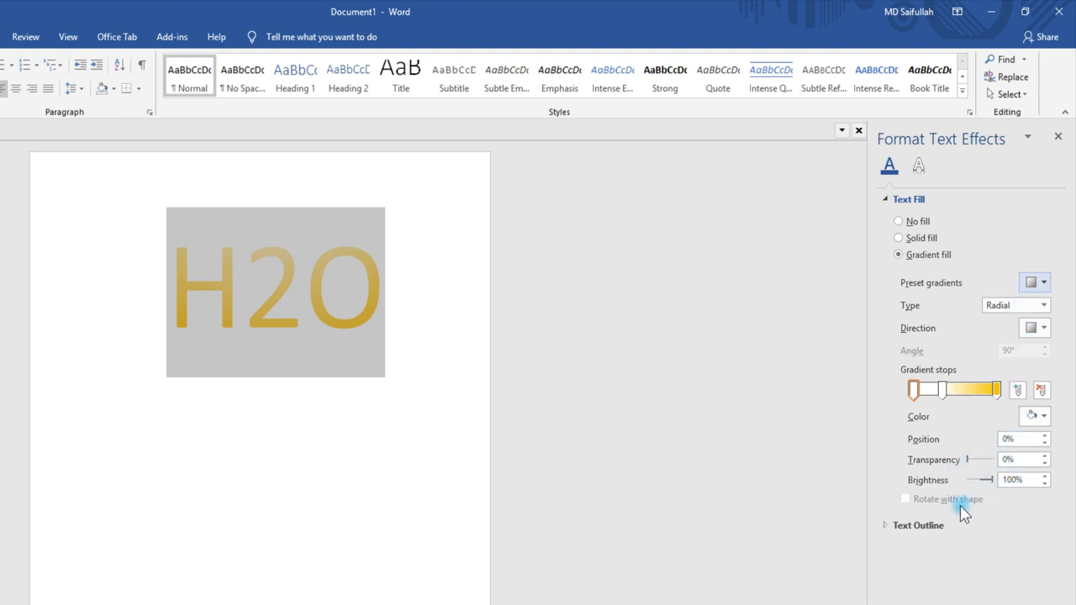
click(886, 203)
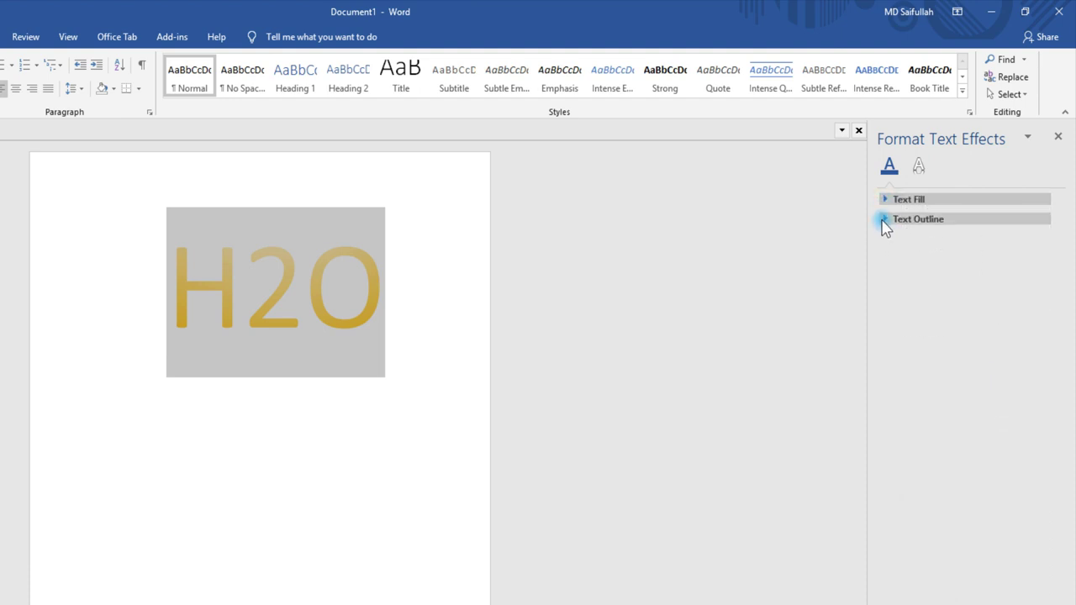
Step: Give the H2O text a solid 0.75 pt outline with 4% transparency
click(885, 220)
click(900, 258)
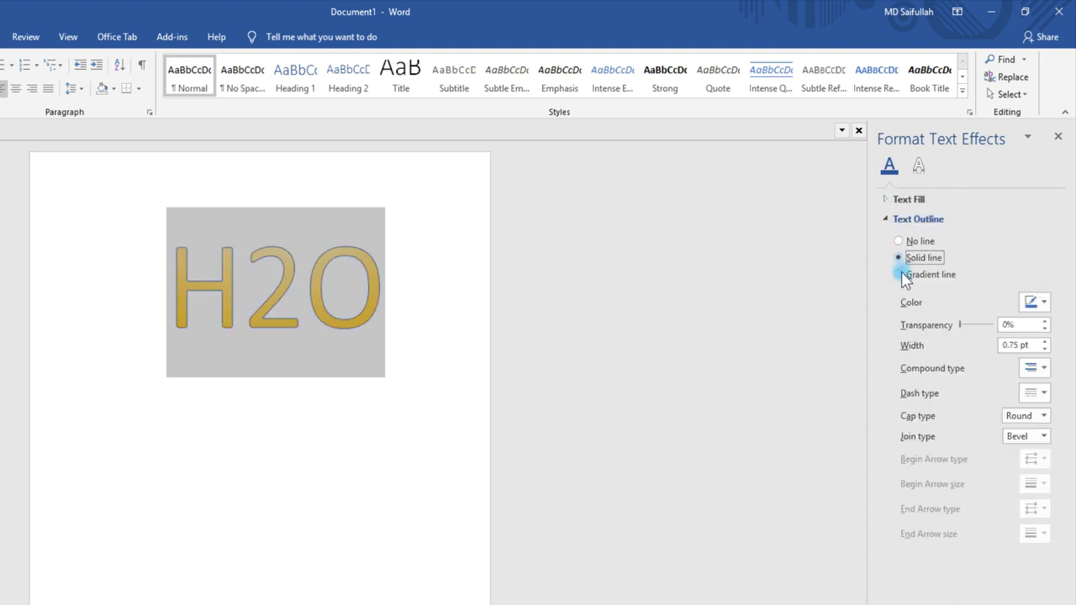
click(900, 275)
click(906, 258)
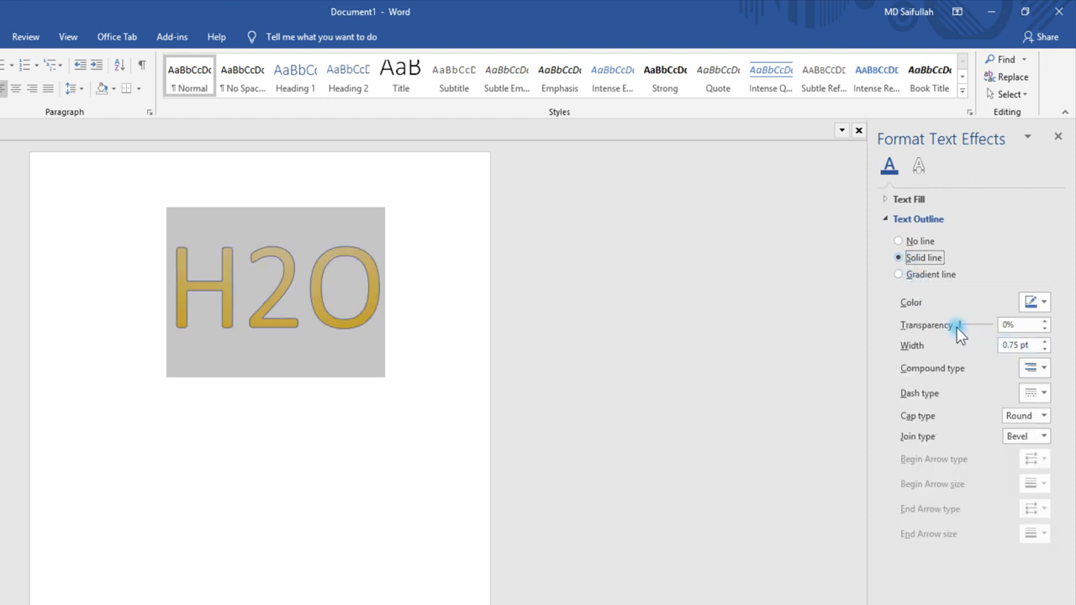
drag(962, 328, 965, 331)
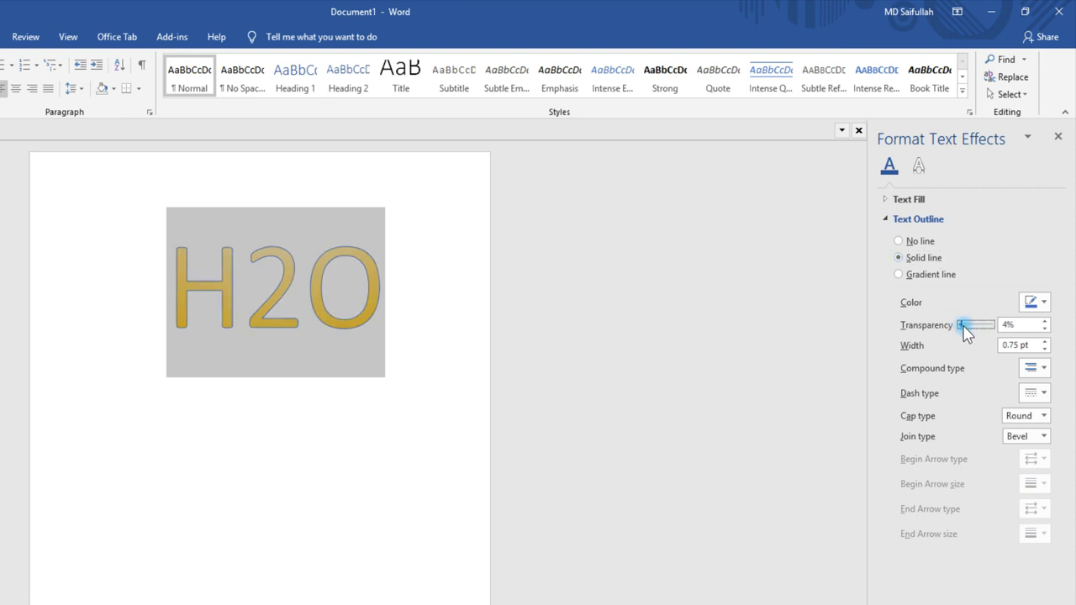